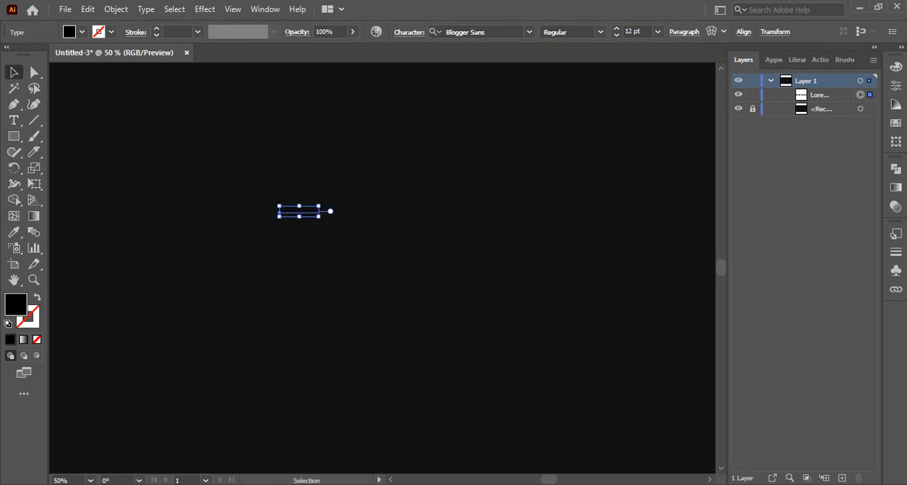
- Enlarge the placeholder text to about 131 pt and replace its wording with NIGHT
drag(318, 216, 570, 273)
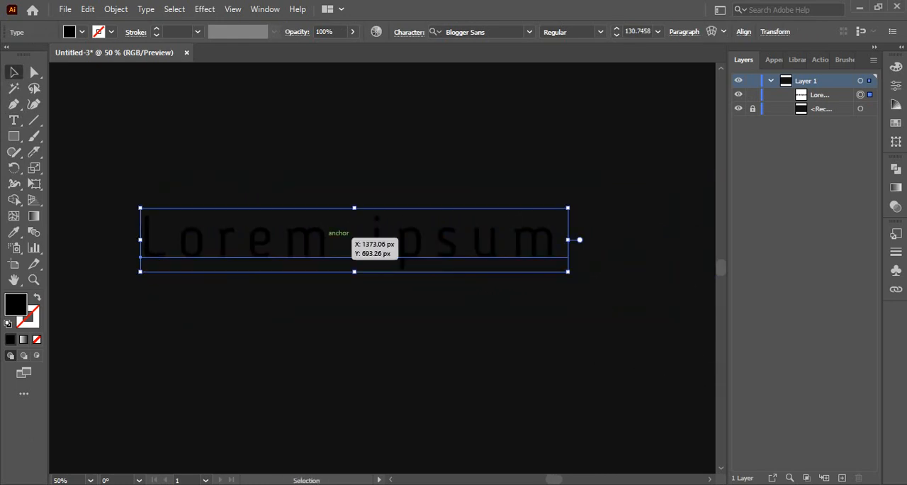
double_click(352, 239)
key(ctrl+a)
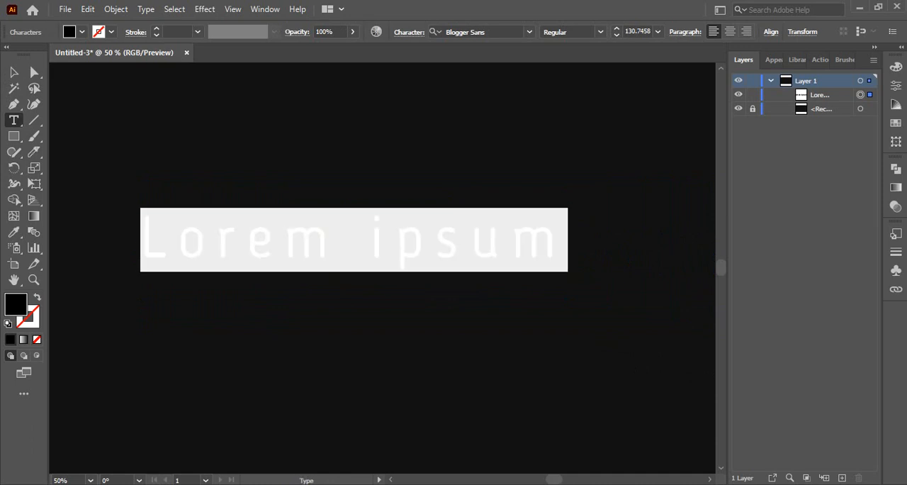
text(NIGHT)
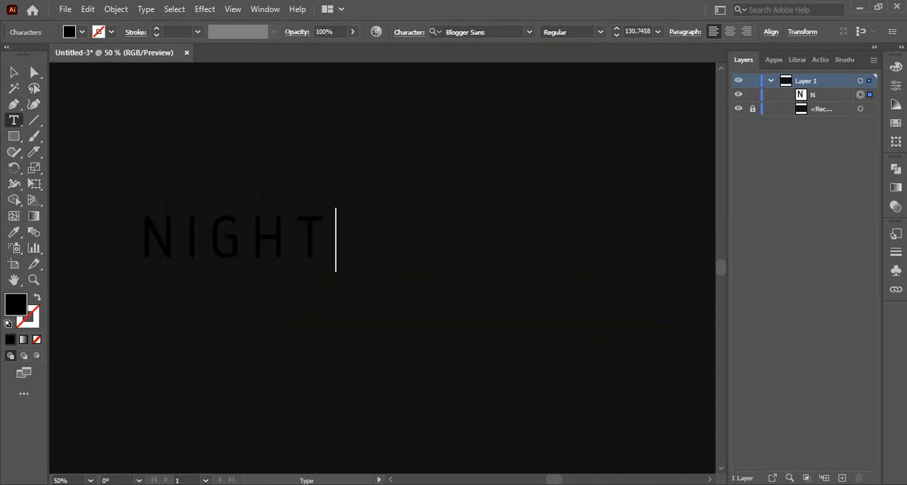
click(14, 72)
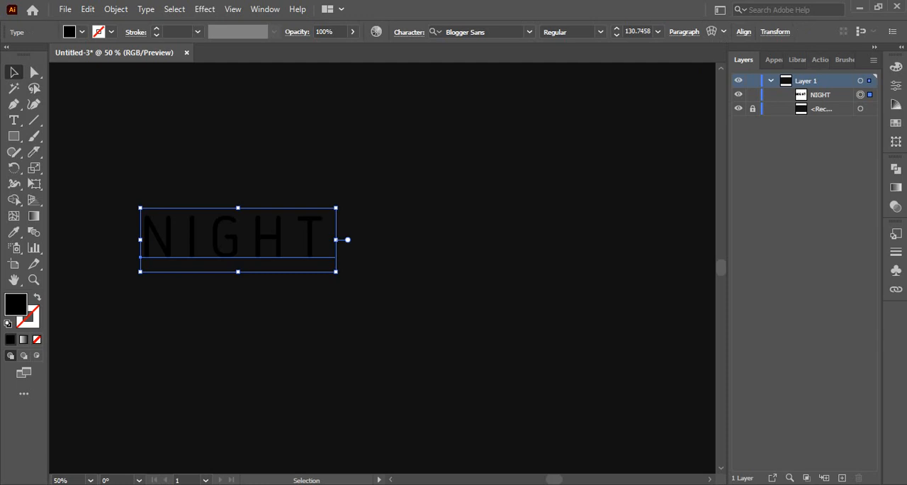
- Fill the NIGHT text with white (ffffff) and move it near the middle of the dark background
double_click(16, 305)
text(ffffff)
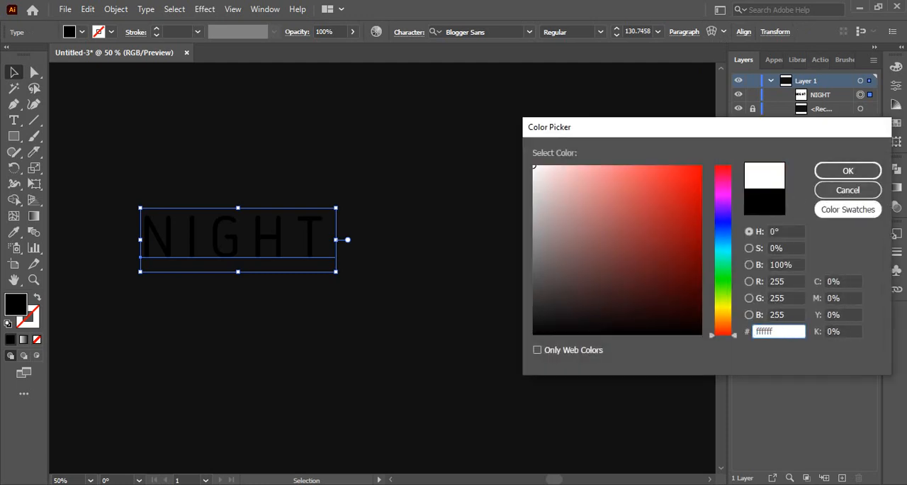
key(Return)
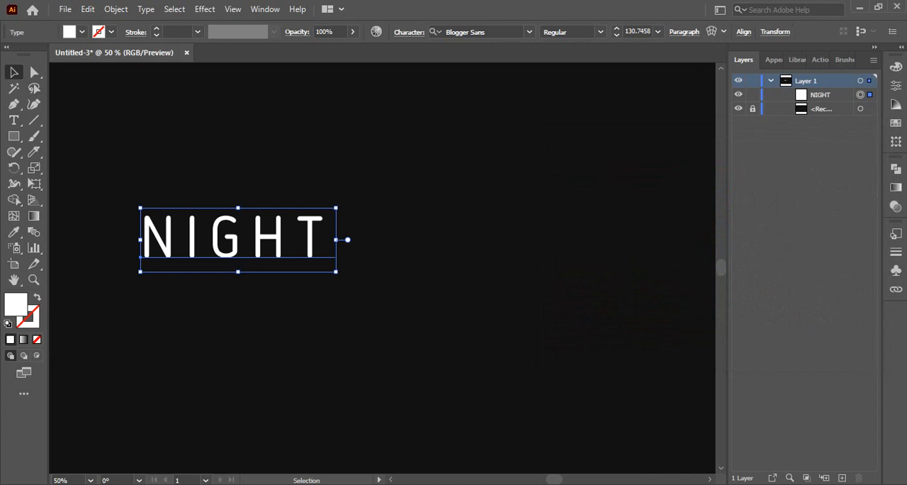
drag(228, 237, 313, 232)
drag(371, 223, 386, 237)
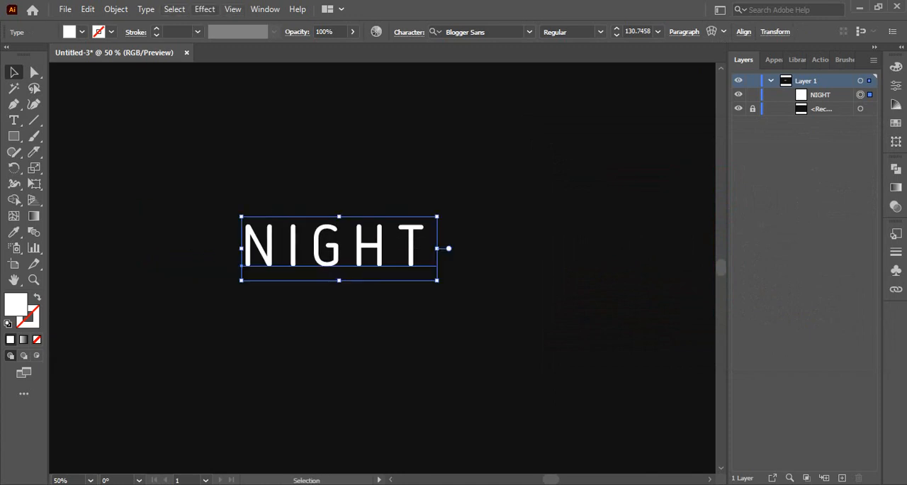
- Apply a Gaussian Blur with a radius of 0.5 pixels to the NIGHT text
click(204, 9)
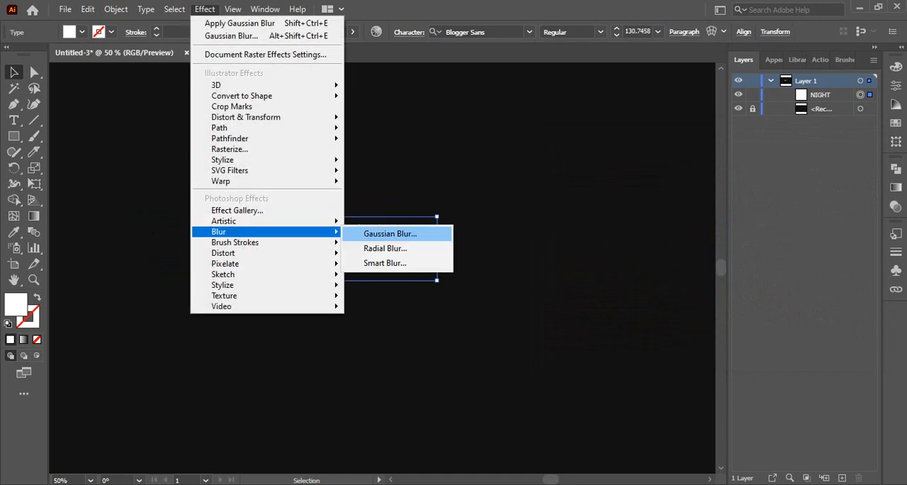
click(390, 233)
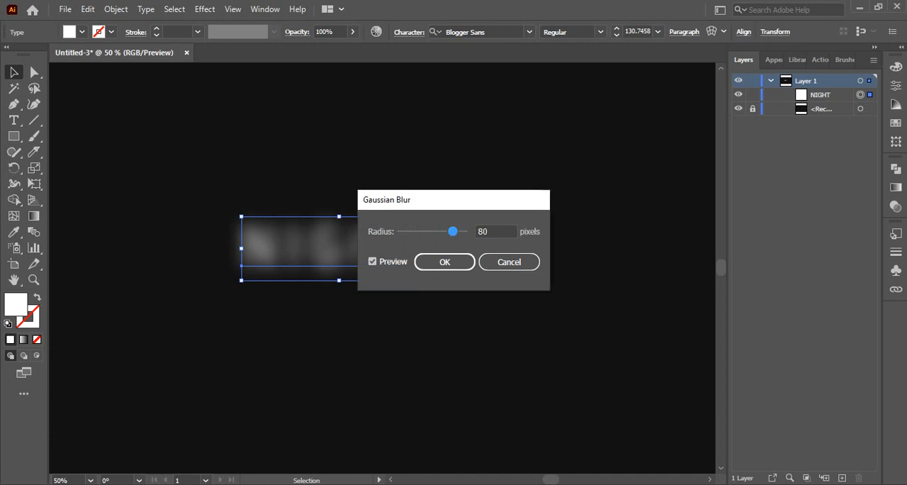
drag(453, 231, 410, 231)
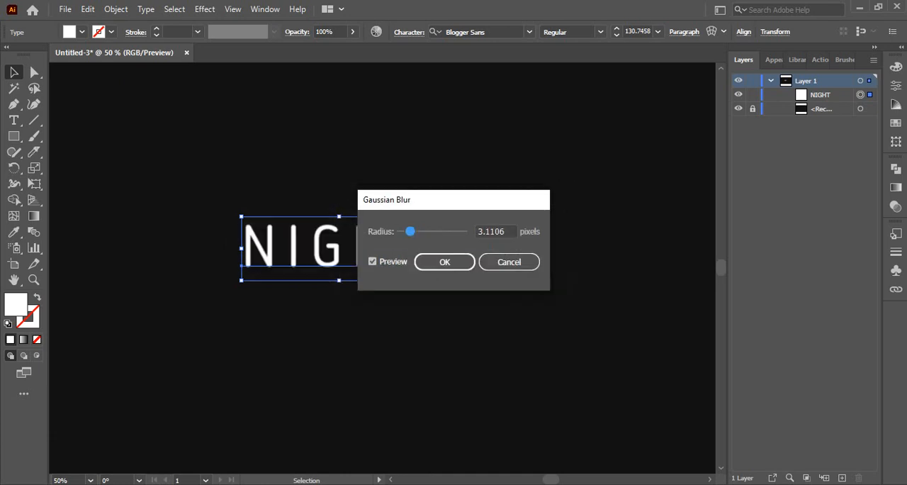
drag(506, 232, 477, 232)
text(.5)
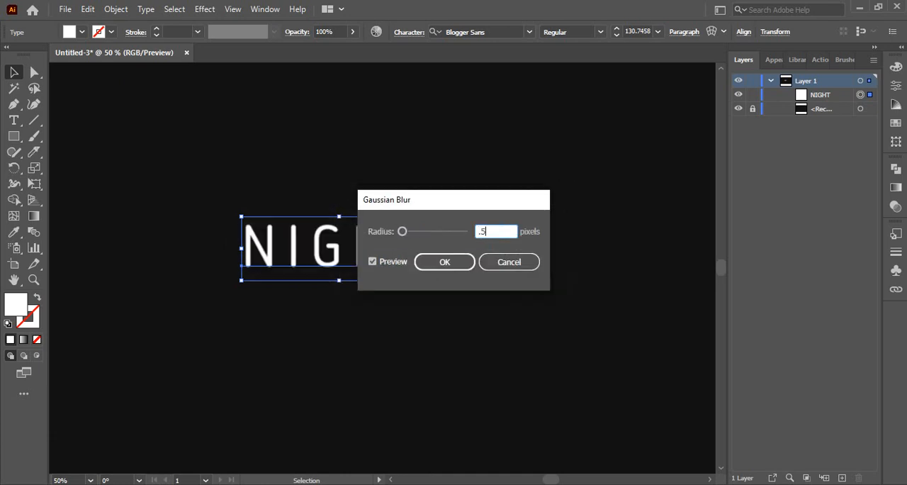
click(445, 262)
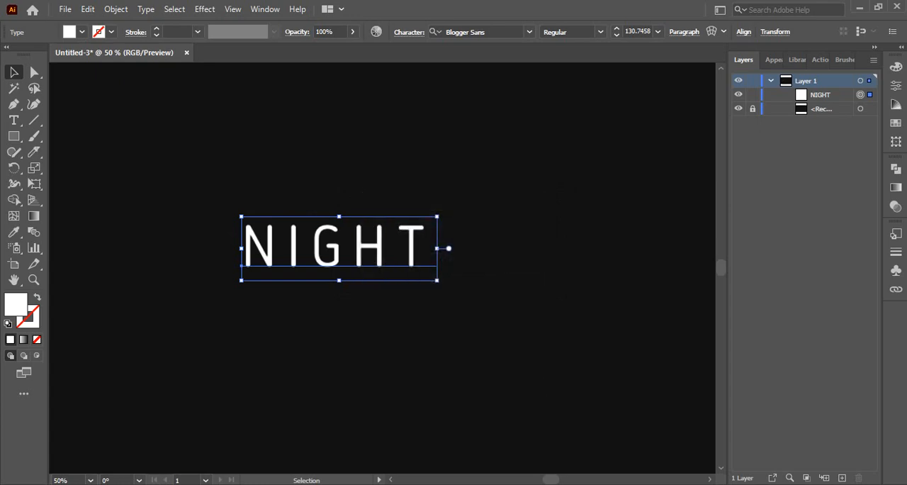
- Copy the NIGHT text with the 0.5-pixel blur and paste the duplicate in place
click(87, 10)
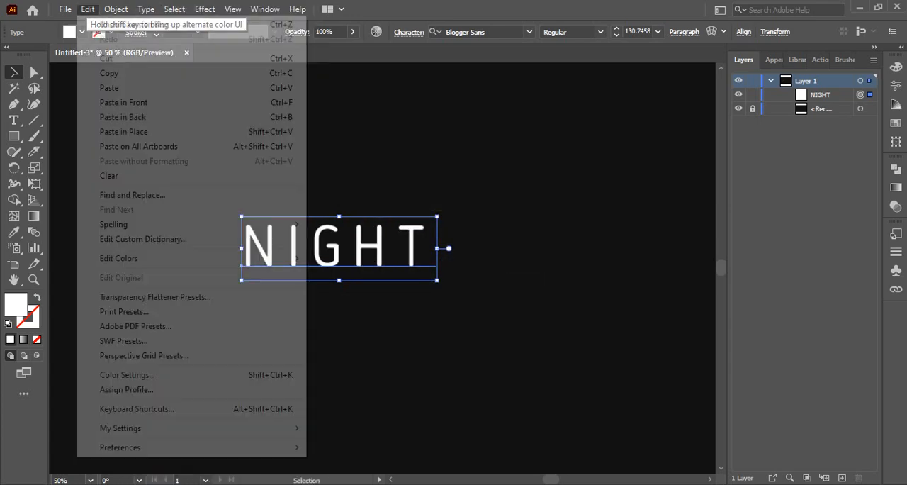
click(109, 73)
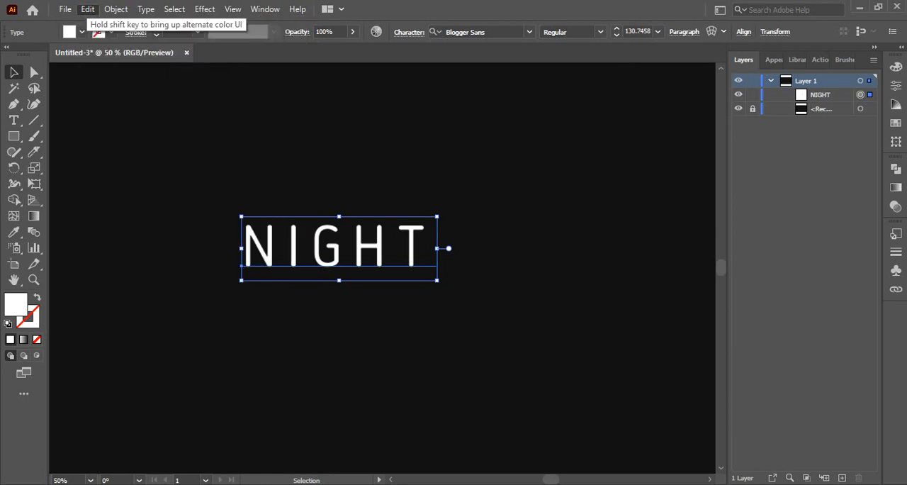
click(87, 9)
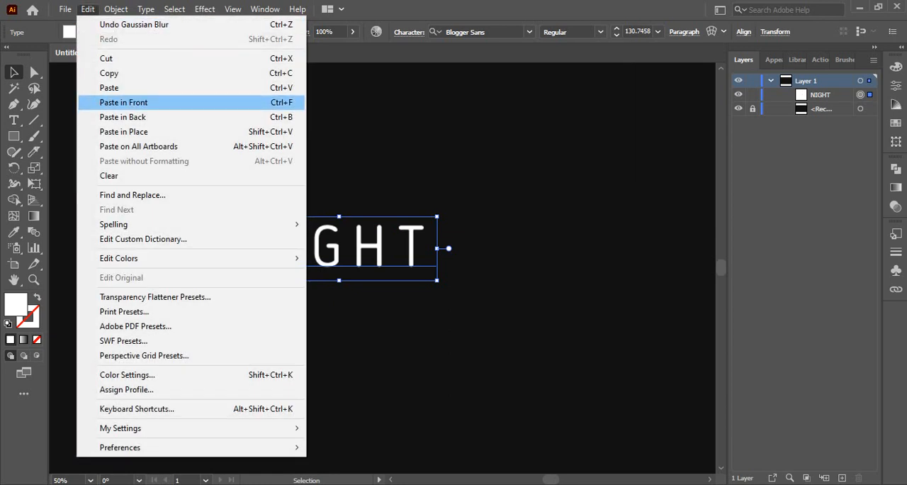
click(124, 132)
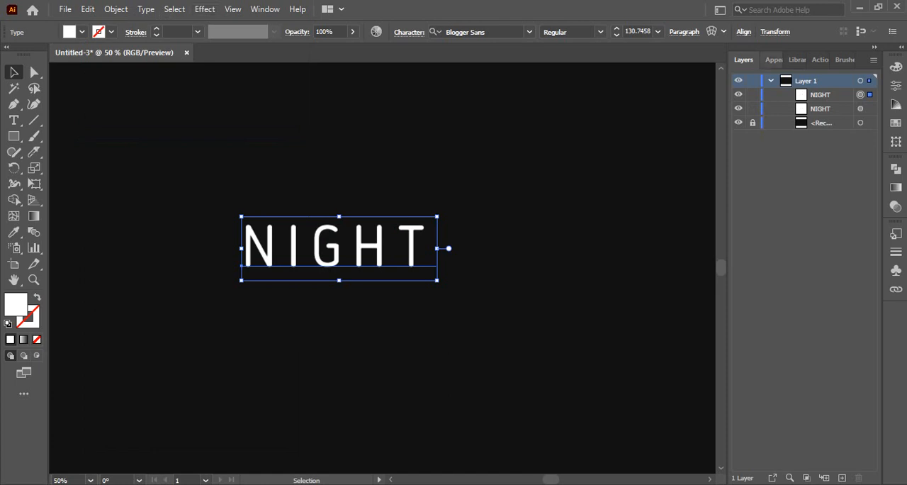
- Set the Gaussian Blur radius of the first pasted NIGHT copy to 5 pixels
click(773, 60)
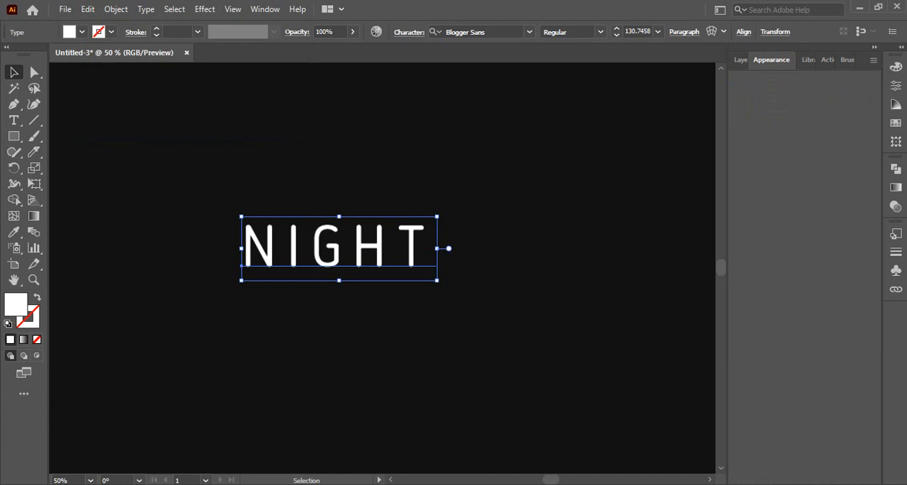
scroll(383, 267, up, 1)
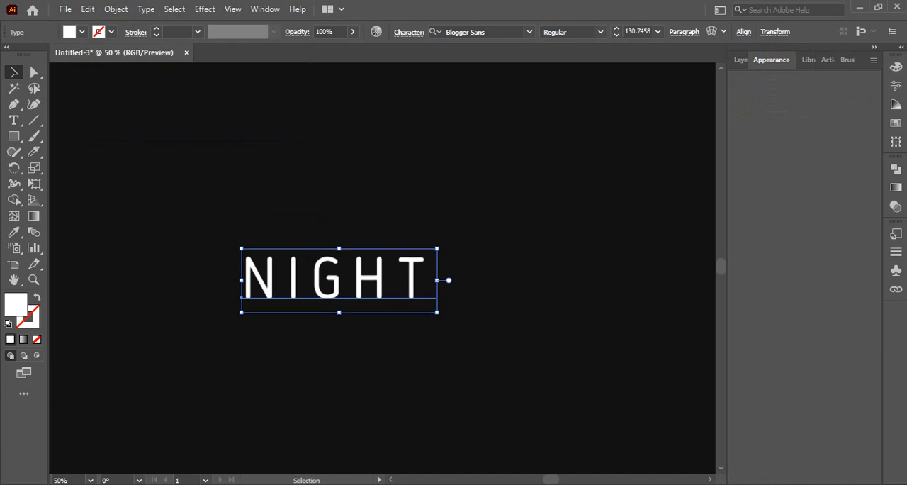
click(875, 47)
click(875, 47)
click(741, 61)
click(774, 60)
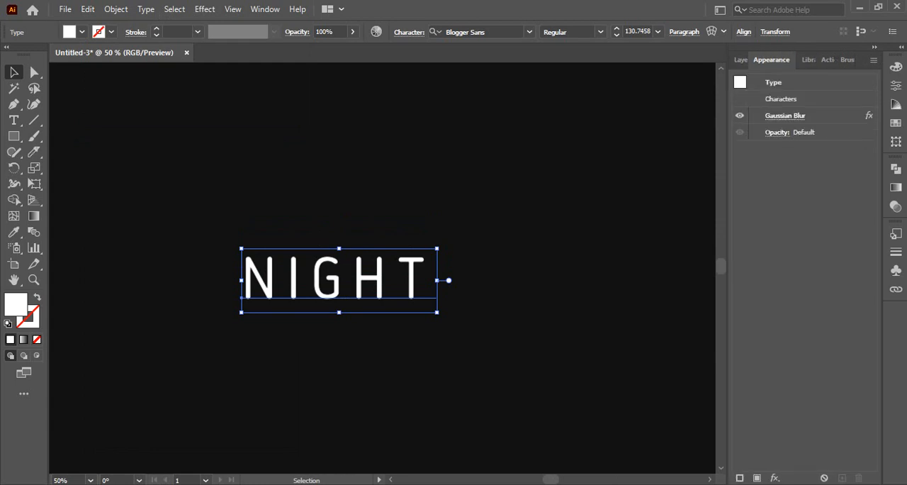
click(785, 115)
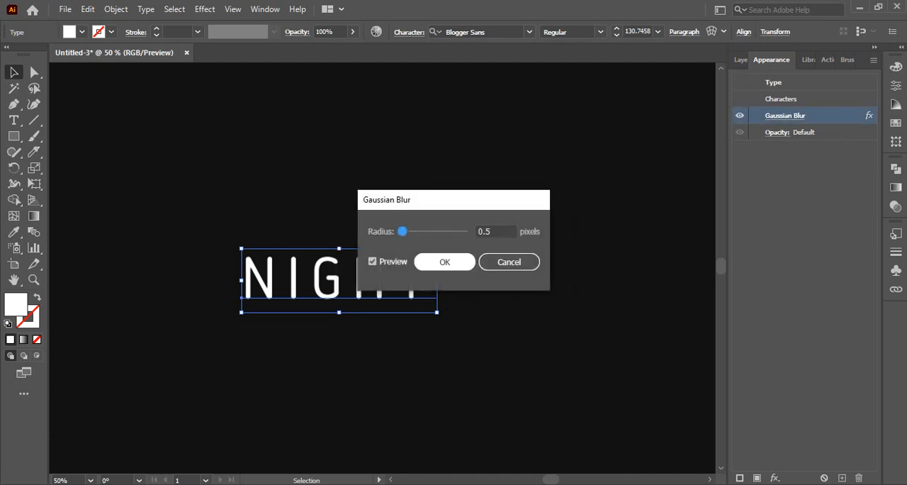
double_click(485, 232)
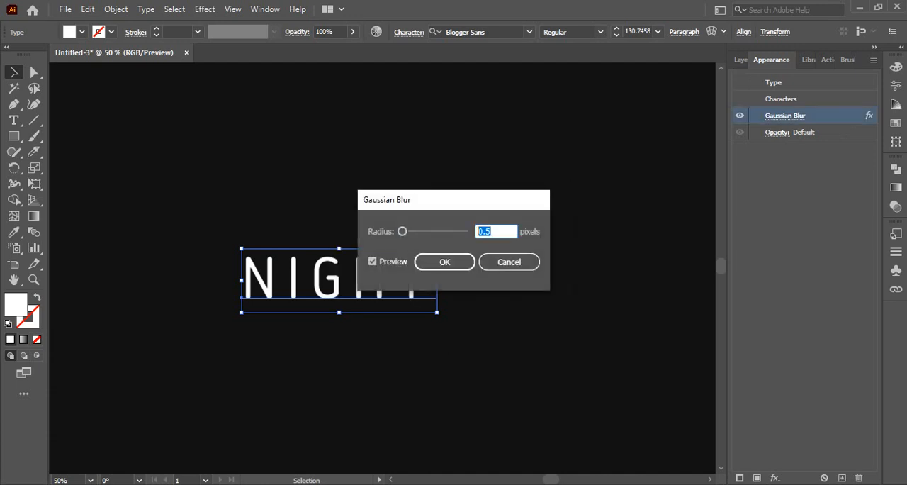
text(5)
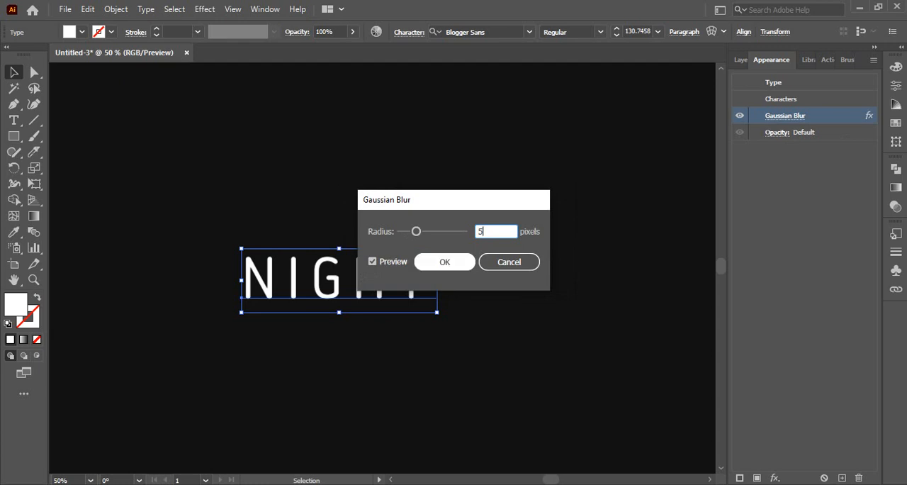
key(Tab)
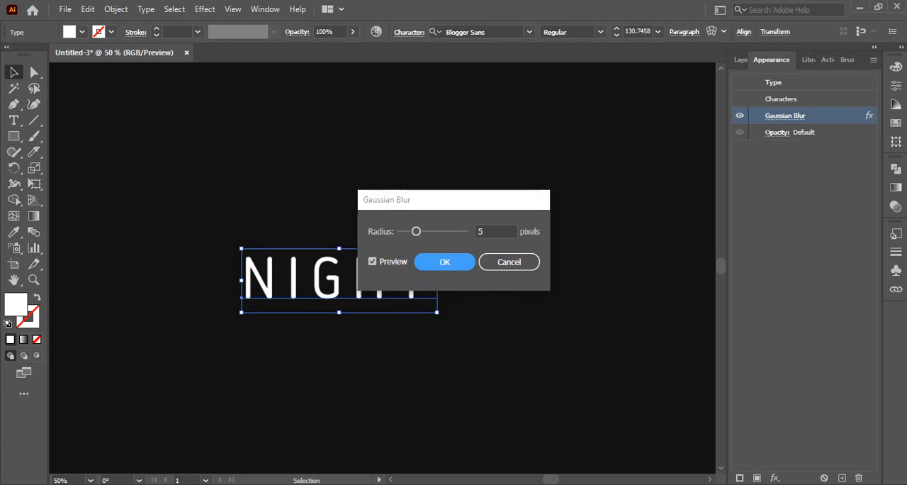
click(444, 261)
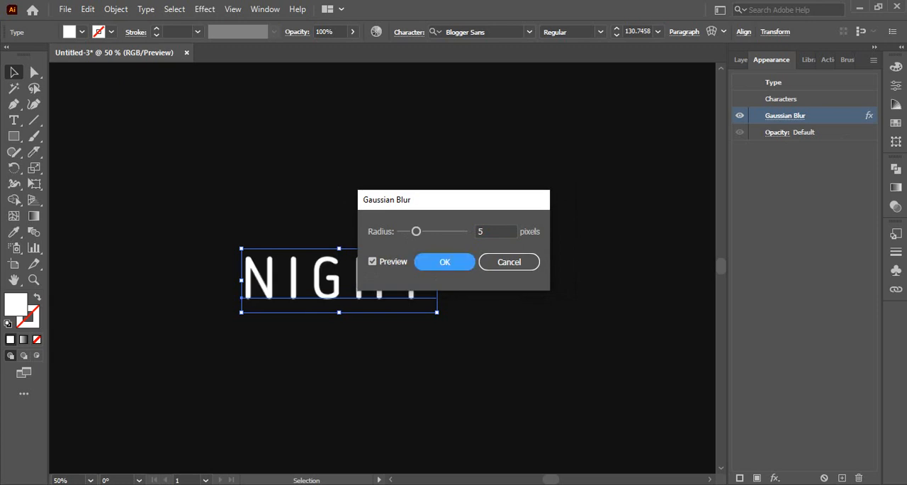
key(Return)
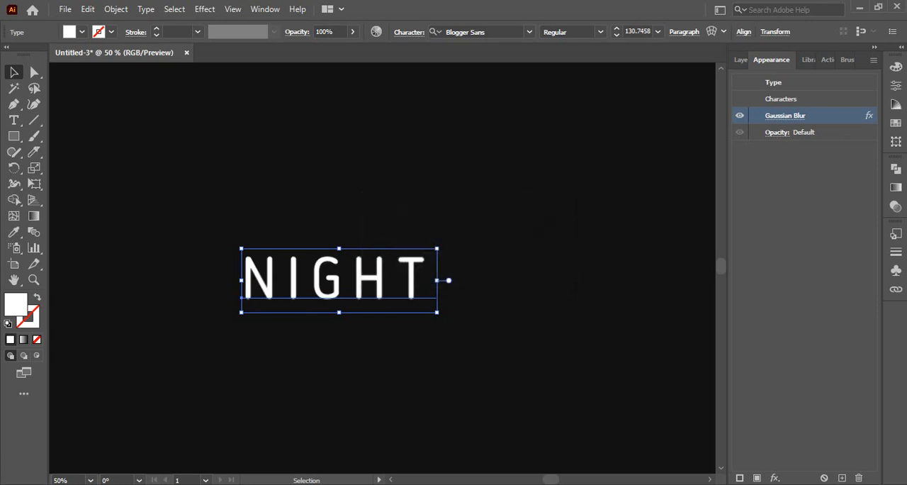
- Copy the NIGHT text with the 5-pixel blur and paste the duplicate in place
click(87, 10)
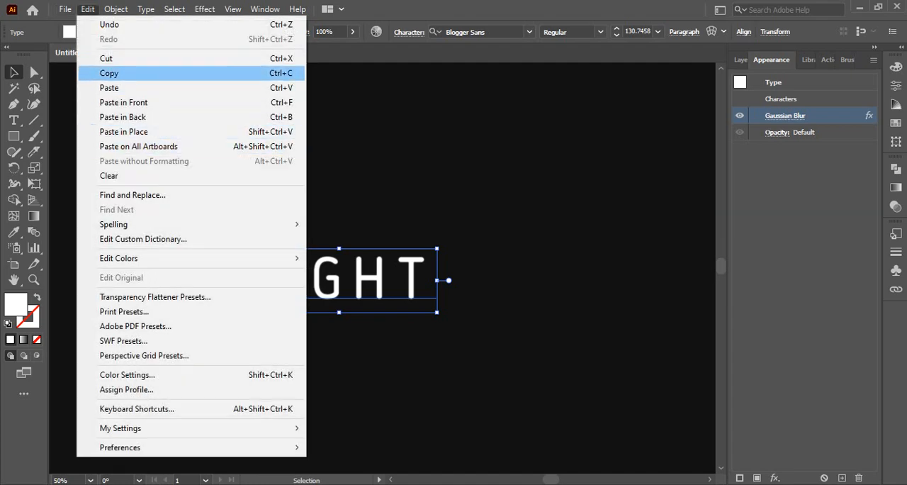
click(109, 73)
click(88, 10)
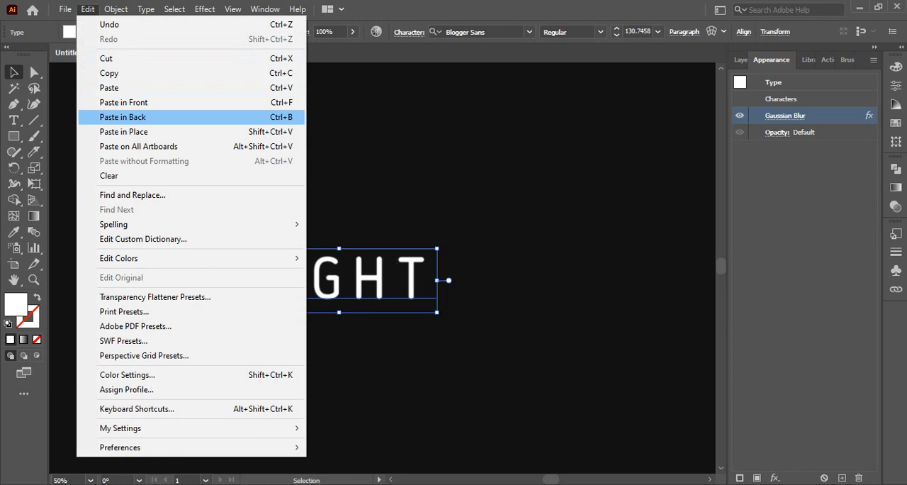
click(124, 132)
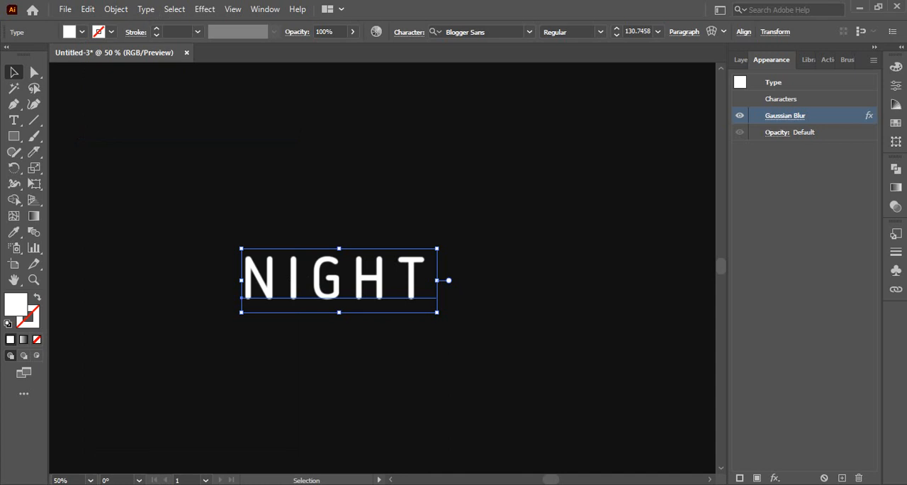
- Set the Gaussian Blur radius of the second pasted NIGHT copy to 15 pixels
click(785, 116)
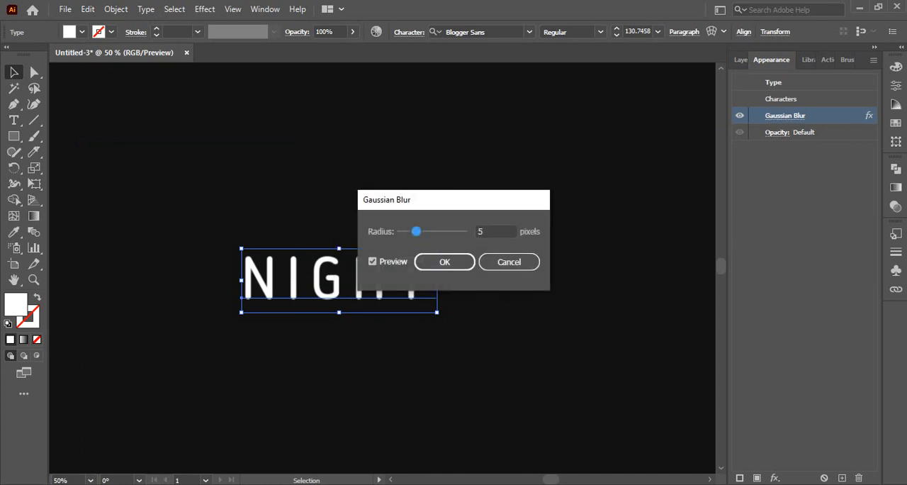
double_click(489, 232)
text(15)
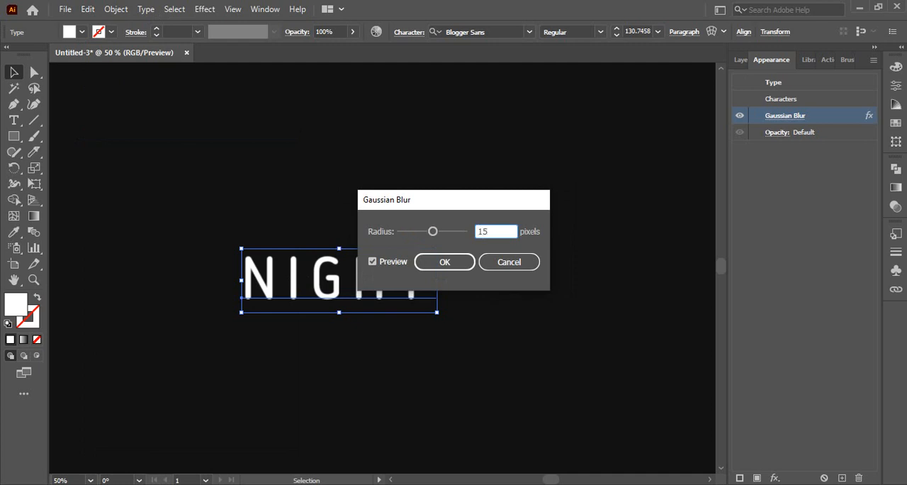
key(Tab)
key(Tab)
key(Tab)
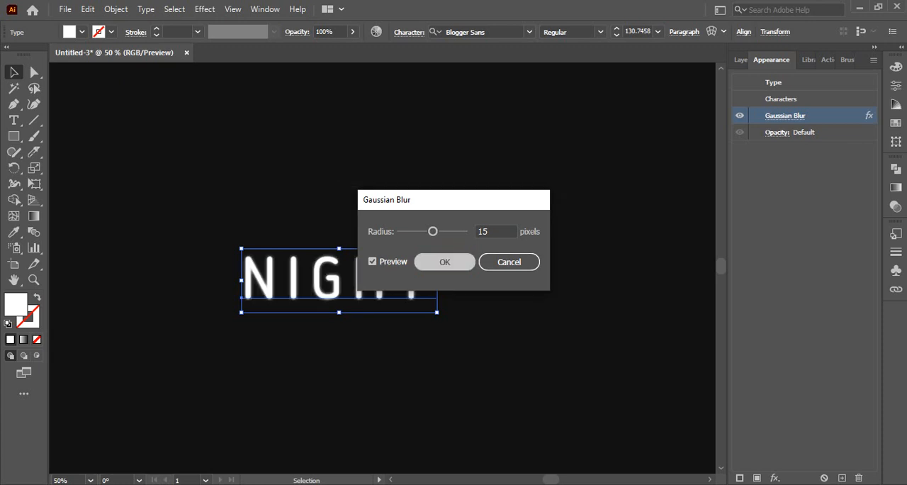
key(Return)
- Copy the NIGHT text with the 15-pixel blur and paste the duplicate in place
key(alt+e)
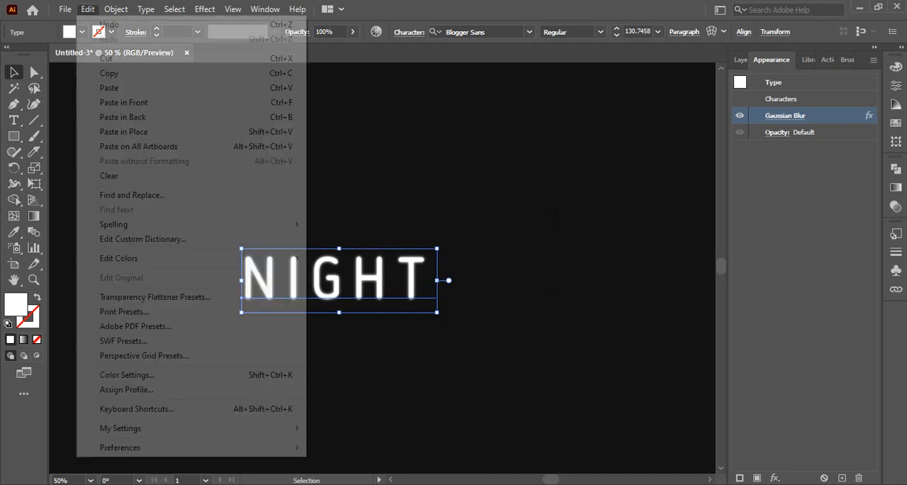
click(110, 73)
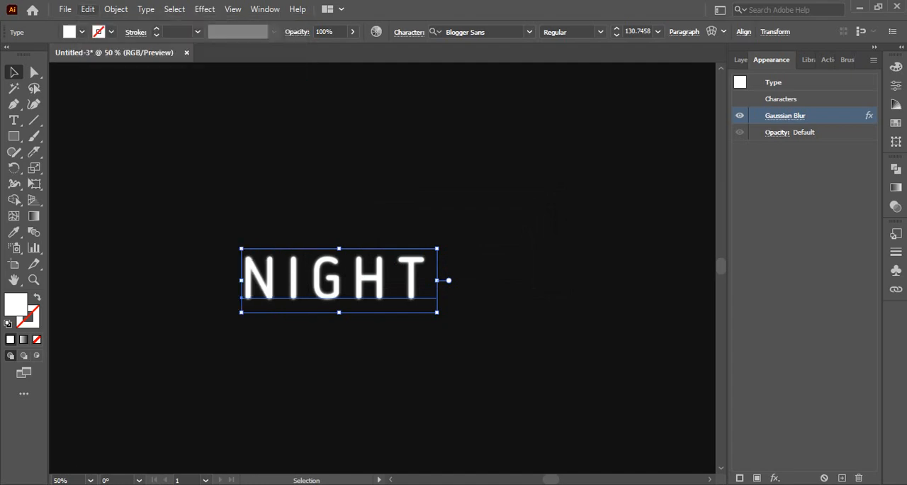
click(88, 9)
click(125, 132)
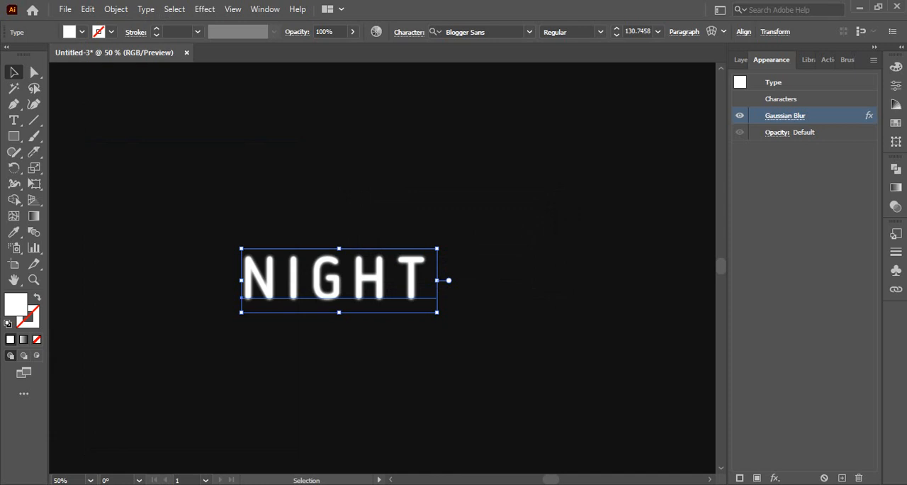
- Set the Gaussian Blur radius of the third pasted NIGHT copy to 30 pixels
click(785, 116)
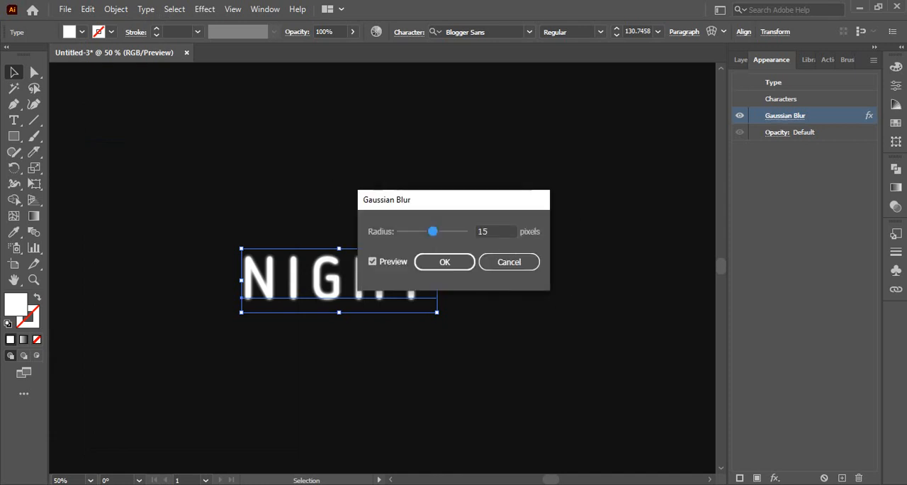
key(Tab)
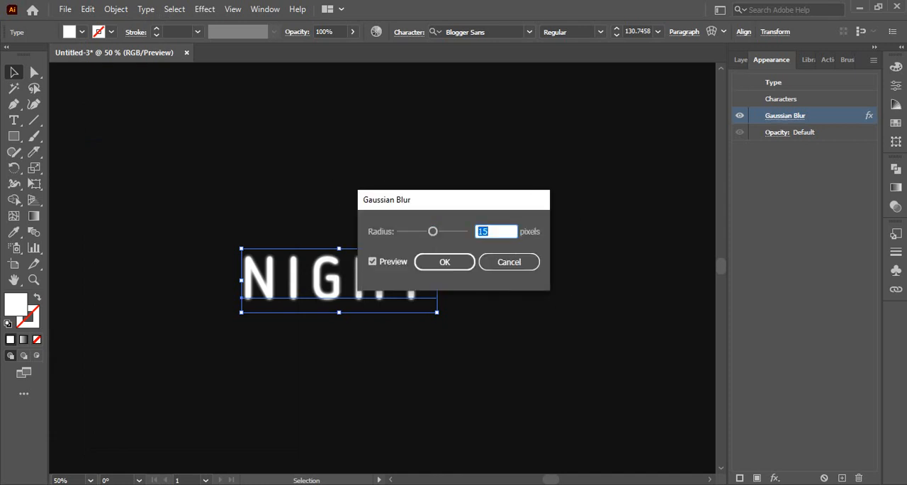
text(30)
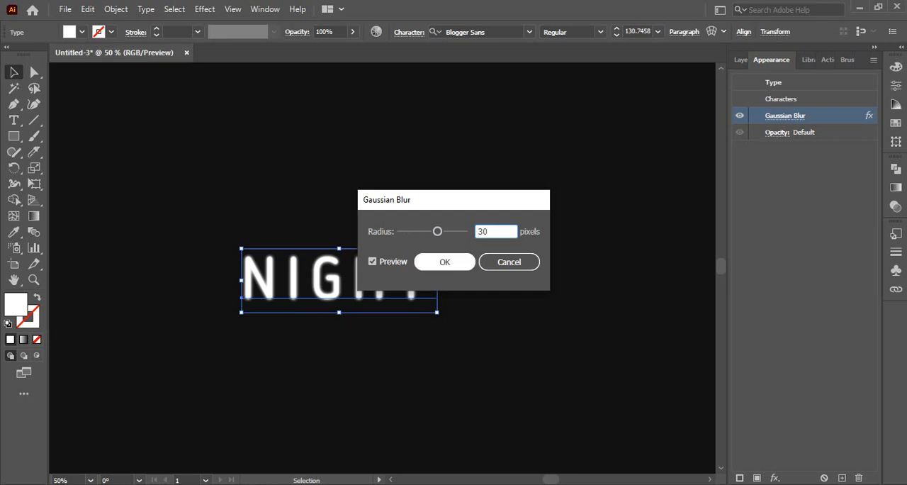
key(Tab)
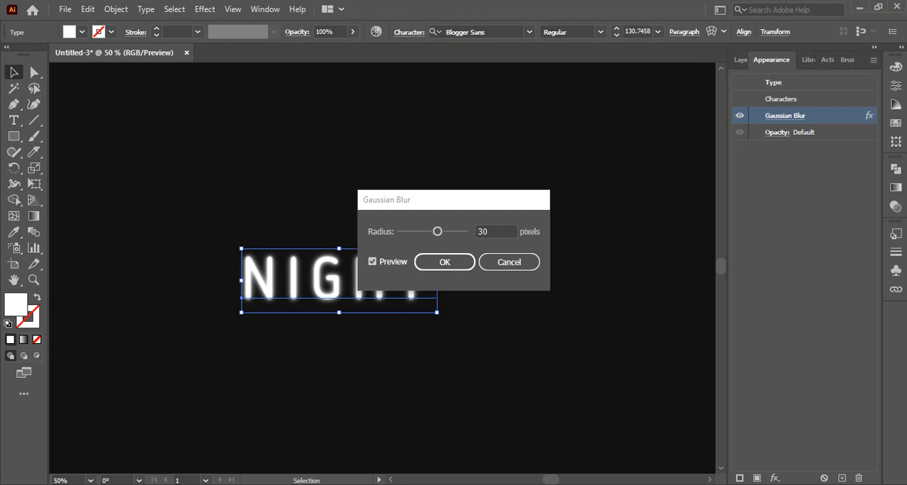
click(445, 262)
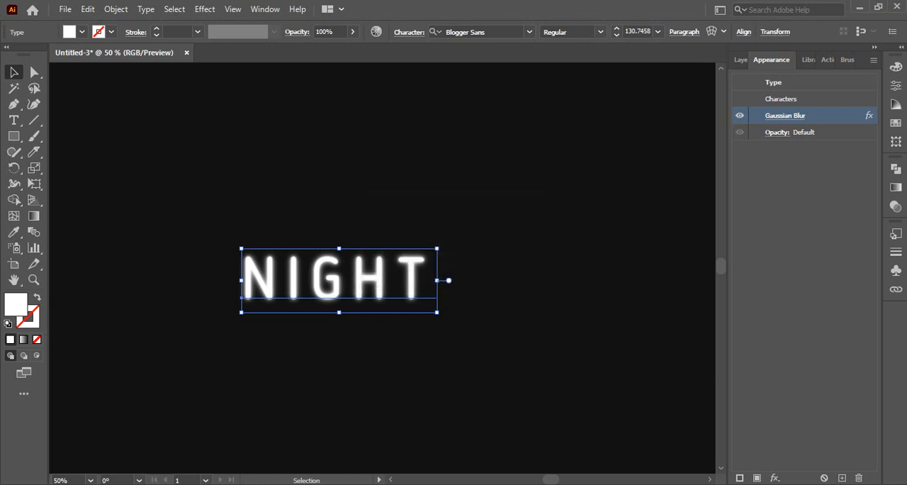
- Paste another duplicate of the NIGHT text in place and check the Gaussian Blur radii of the NIGHT copies
click(87, 8)
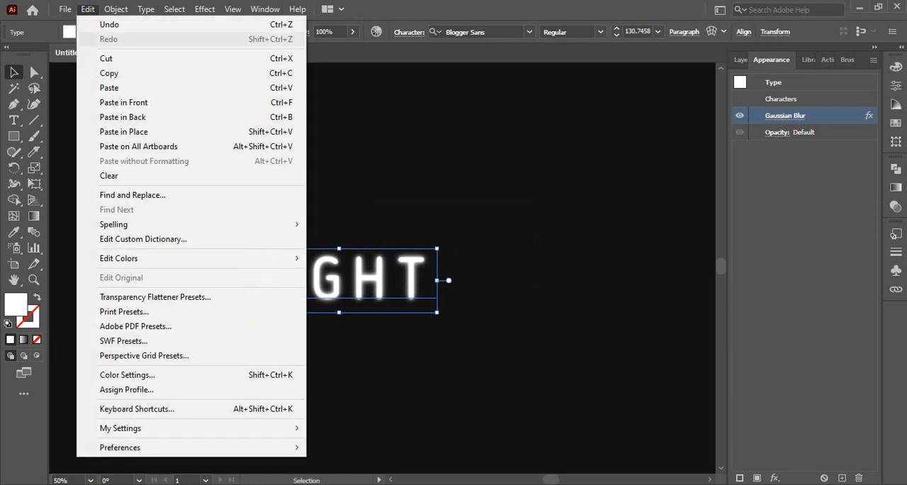
click(123, 131)
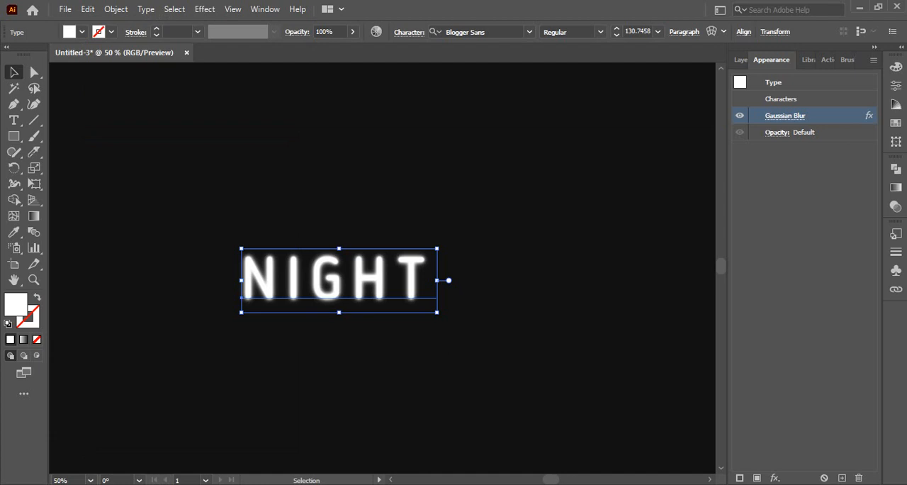
click(785, 116)
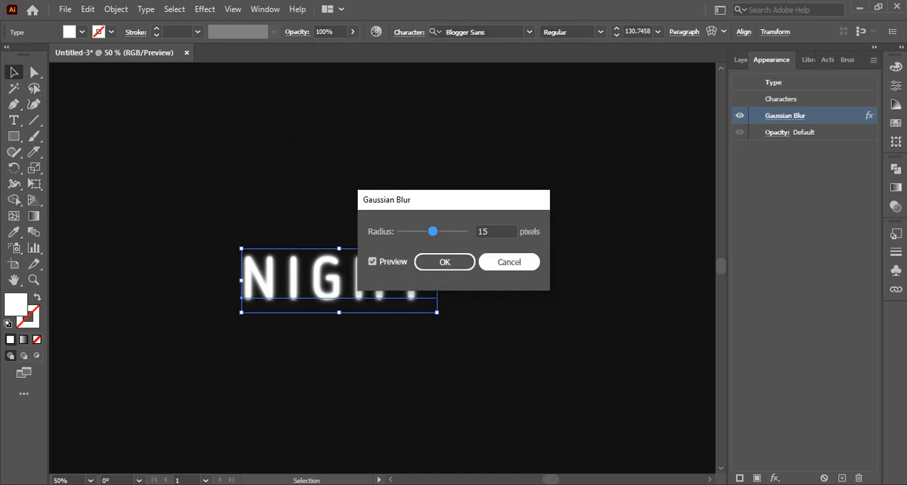
click(509, 262)
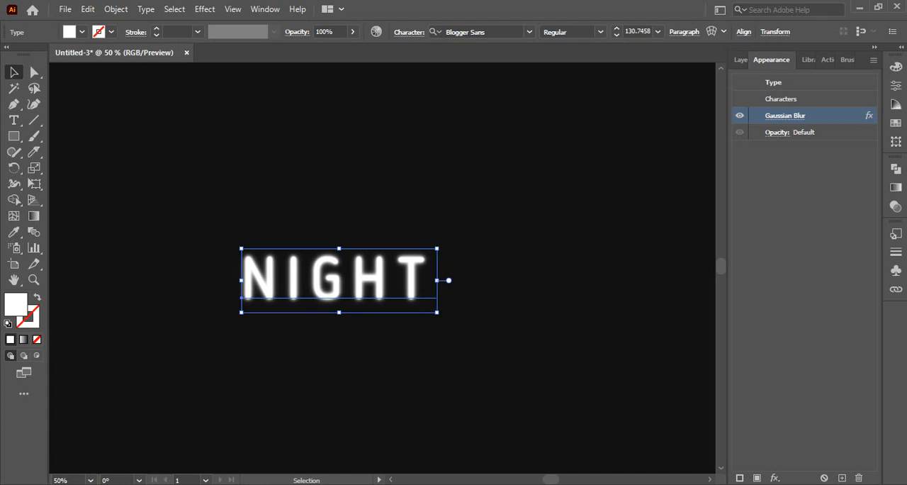
click(740, 59)
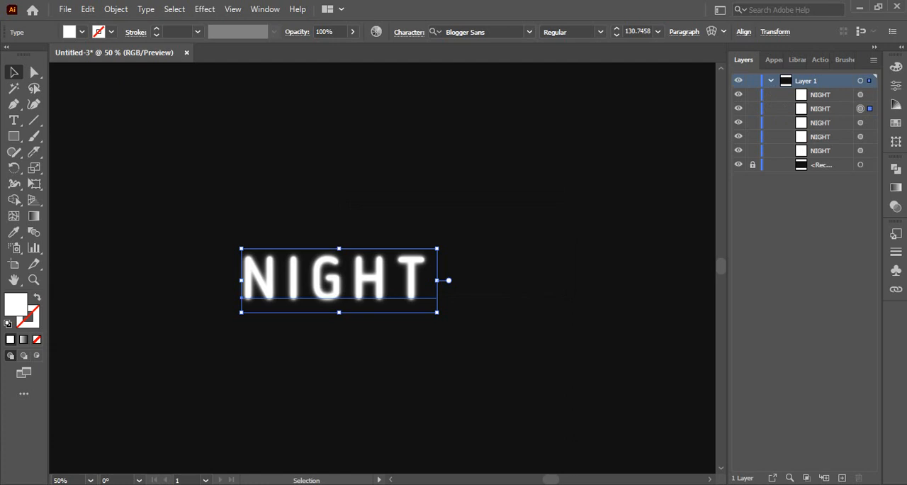
click(773, 60)
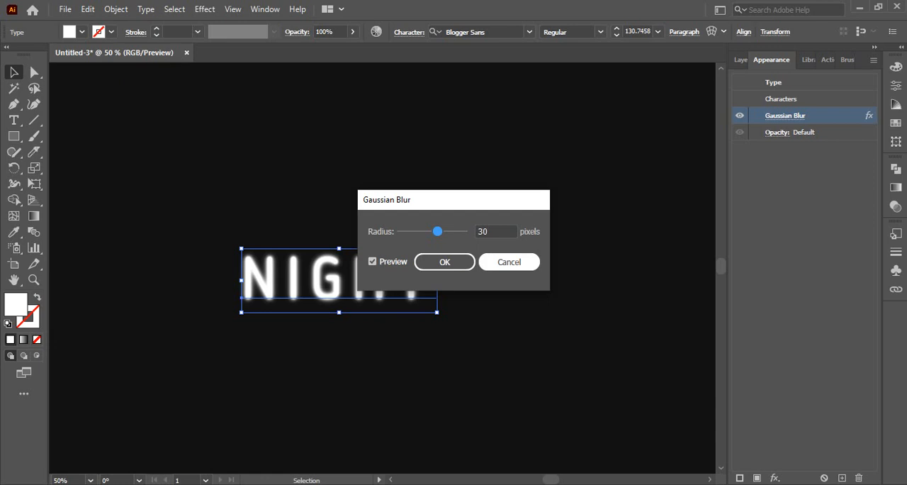
key(Return)
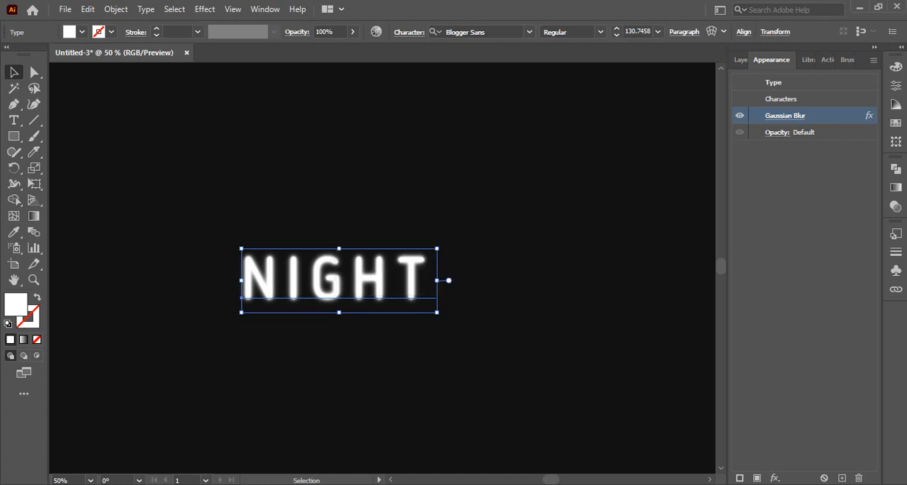
- Select the topmost NIGHT copy in the layer stack and set its Gaussian Blur radius to 60 pixels
click(740, 59)
click(860, 94)
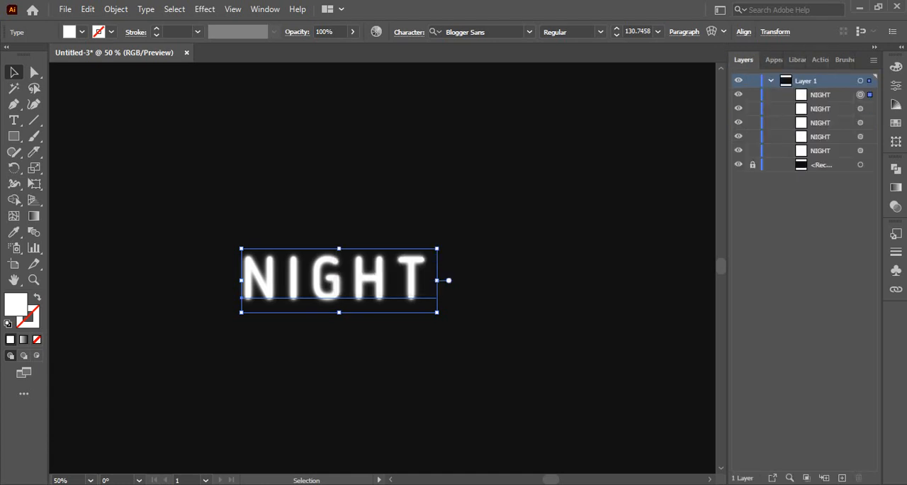
click(773, 60)
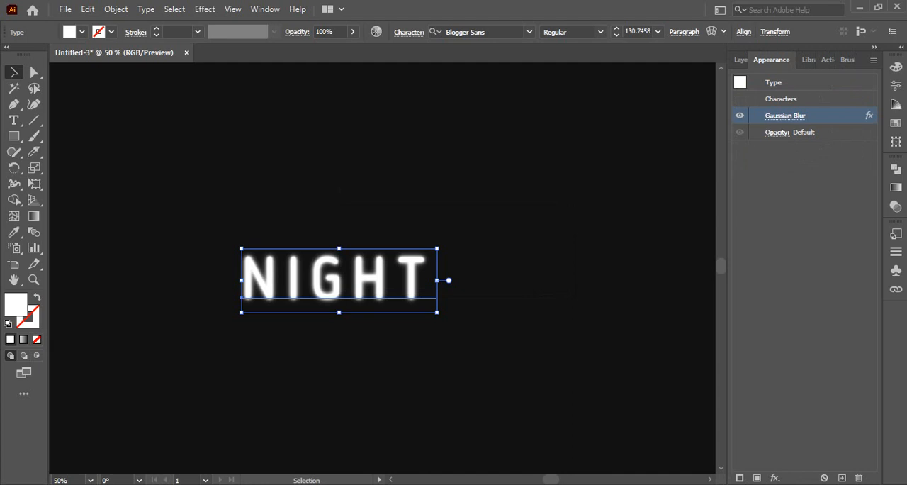
click(785, 115)
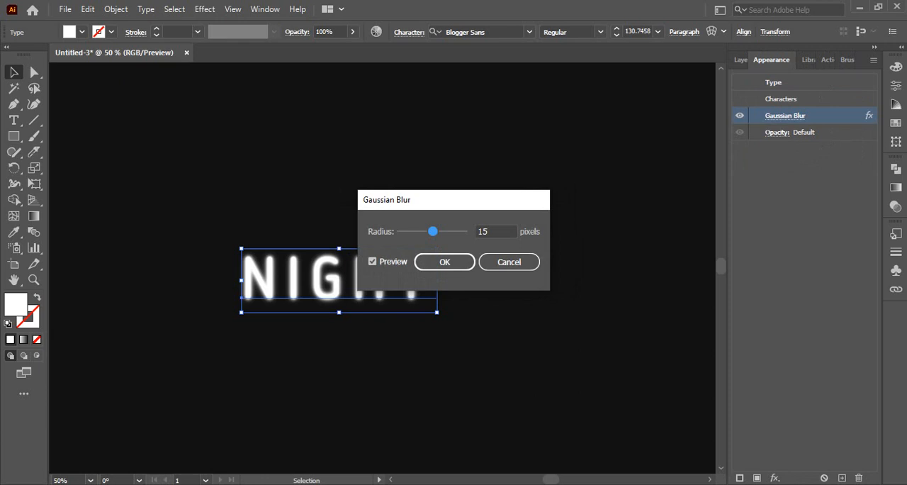
drag(490, 232, 476, 231)
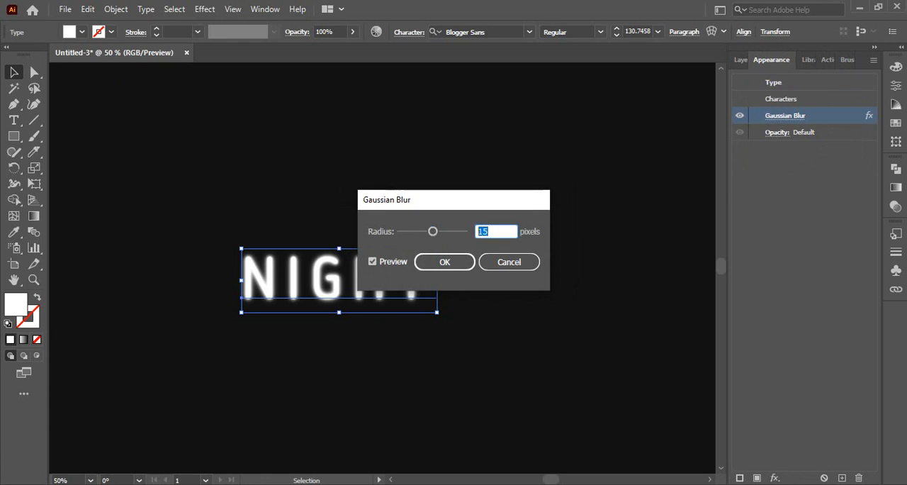
text(60)
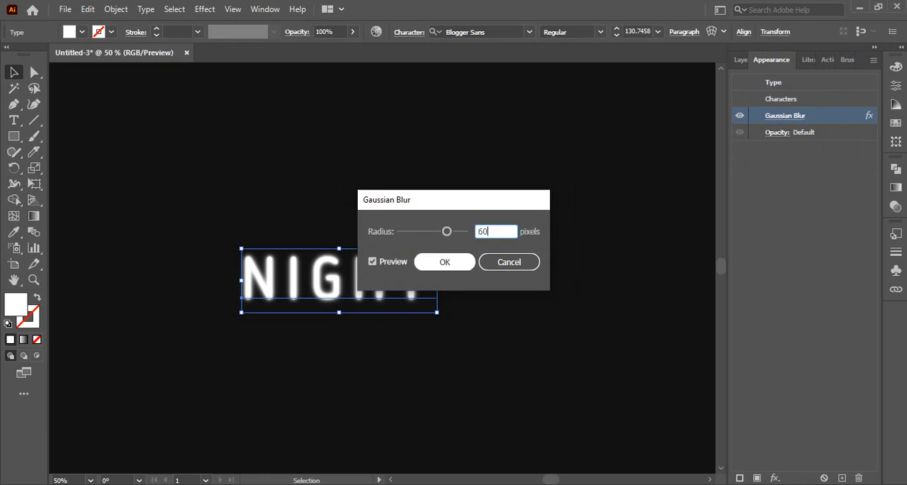
click(444, 261)
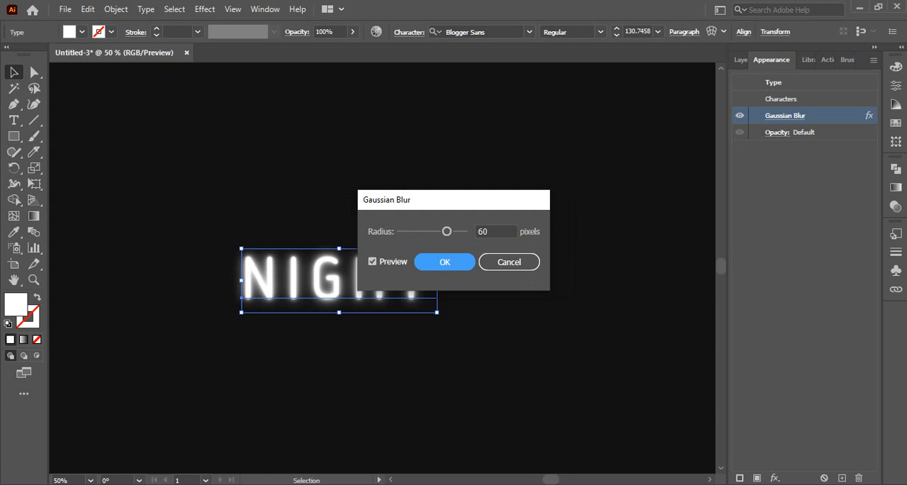
click(444, 262)
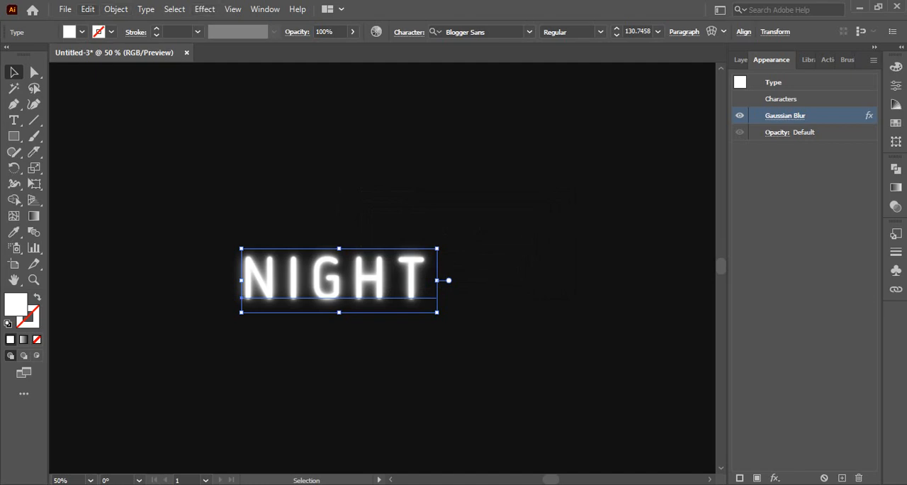
- Select all five NIGHT copies and accept document raster effects settings of RGB, High (300 ppi) and a transparent background
click(88, 9)
click(88, 9)
click(87, 9)
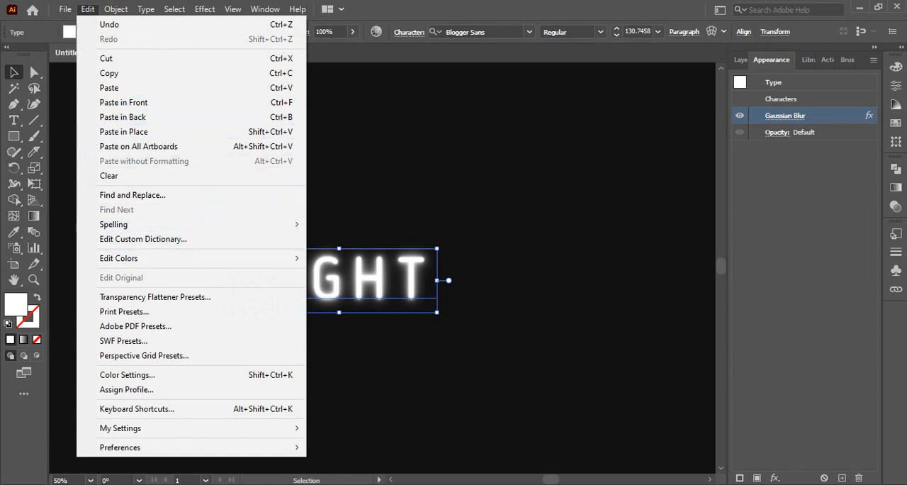
click(354, 347)
drag(174, 212, 462, 345)
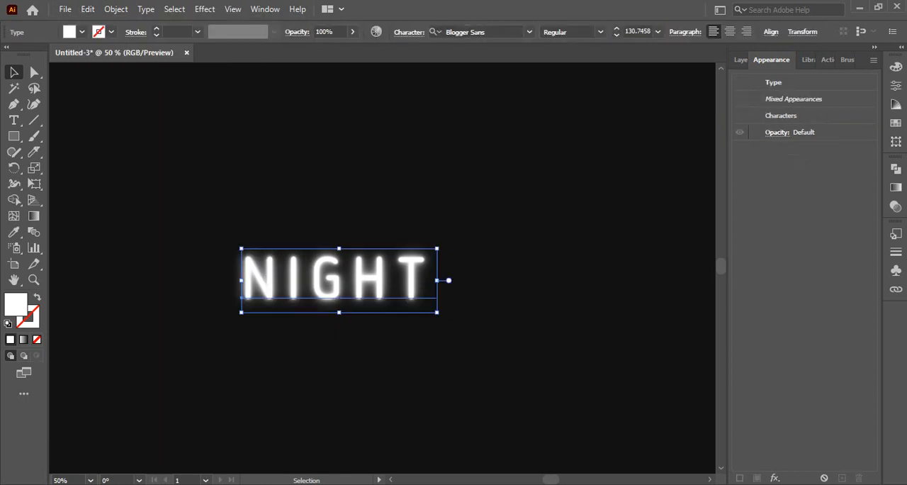
click(740, 60)
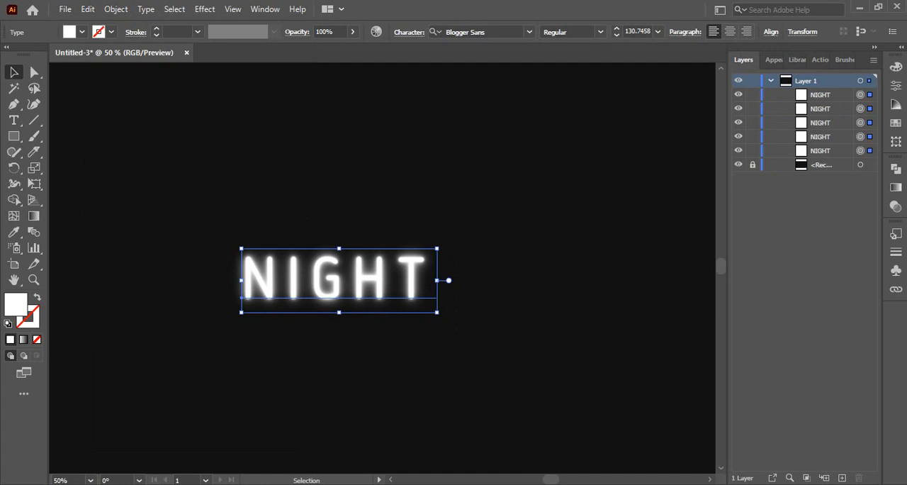
click(205, 9)
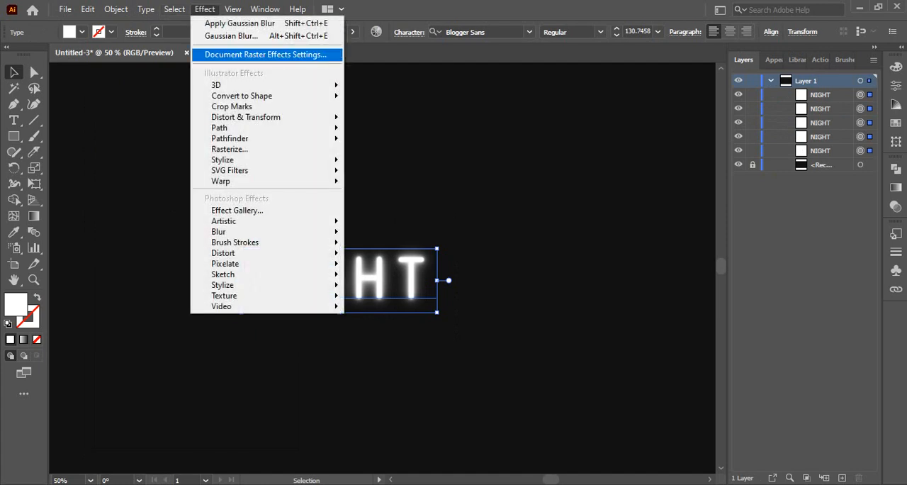
click(265, 55)
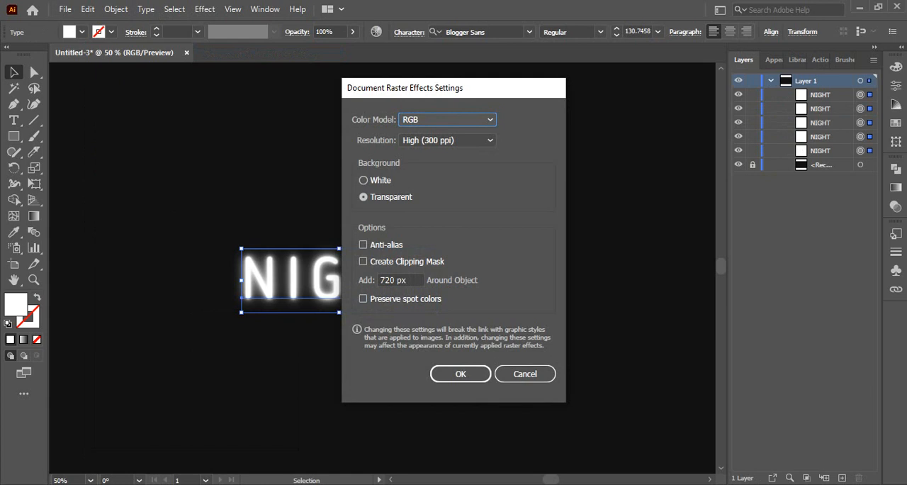
click(460, 373)
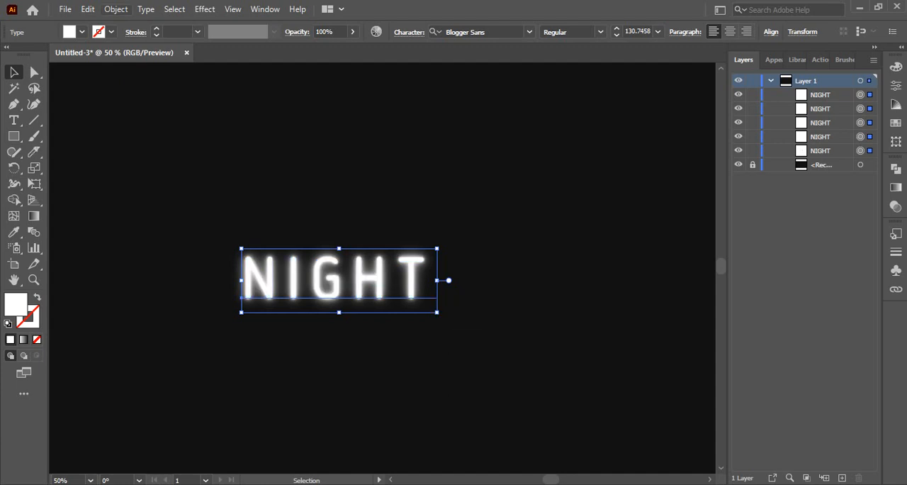
- Expand the appearance of the five selected NIGHT copies into images and deselect them
click(115, 9)
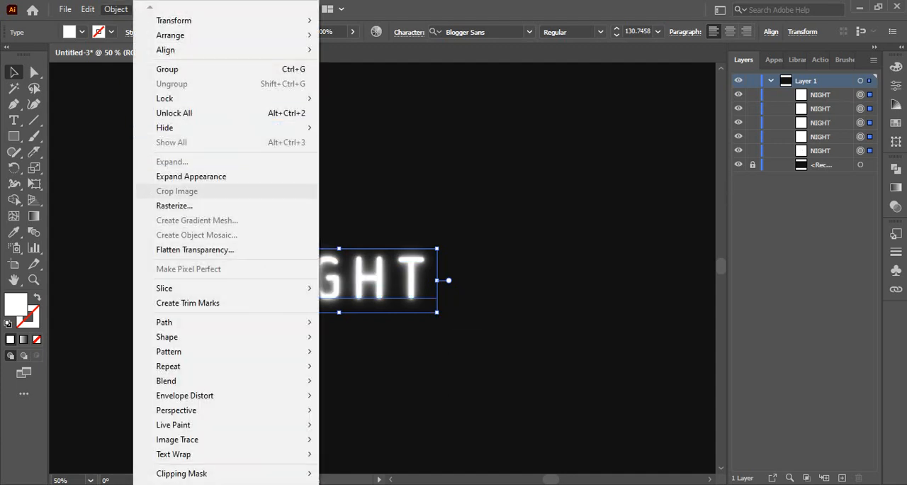
click(192, 177)
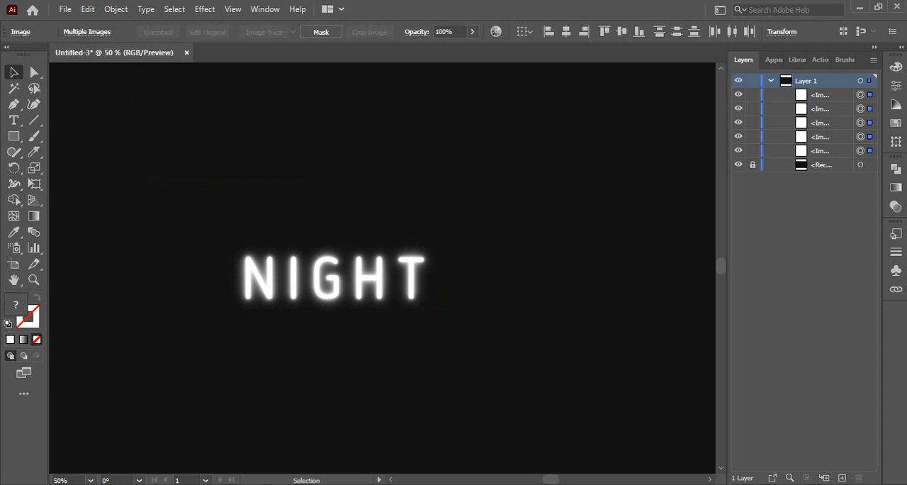
key(ctrl+shift+a)
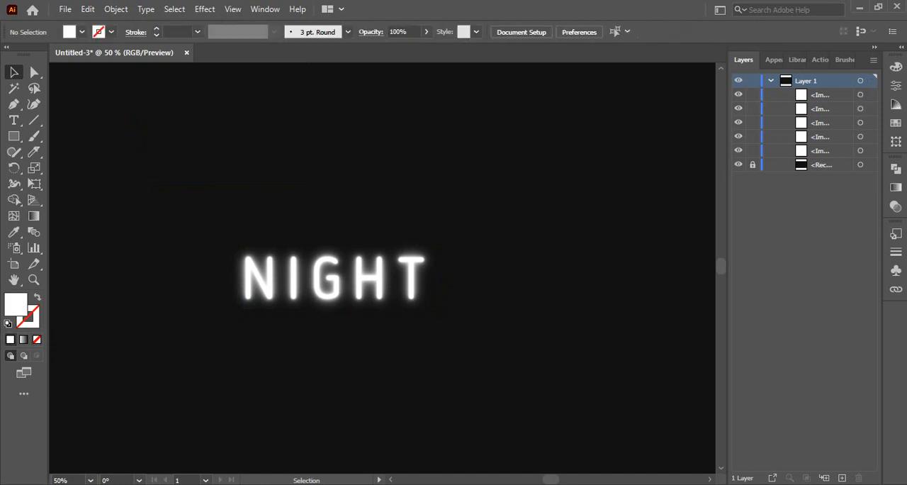
click(334, 278)
drag(413, 275, 166, 350)
scroll(376, 158, down, 3)
scroll(376, 205, up, 2)
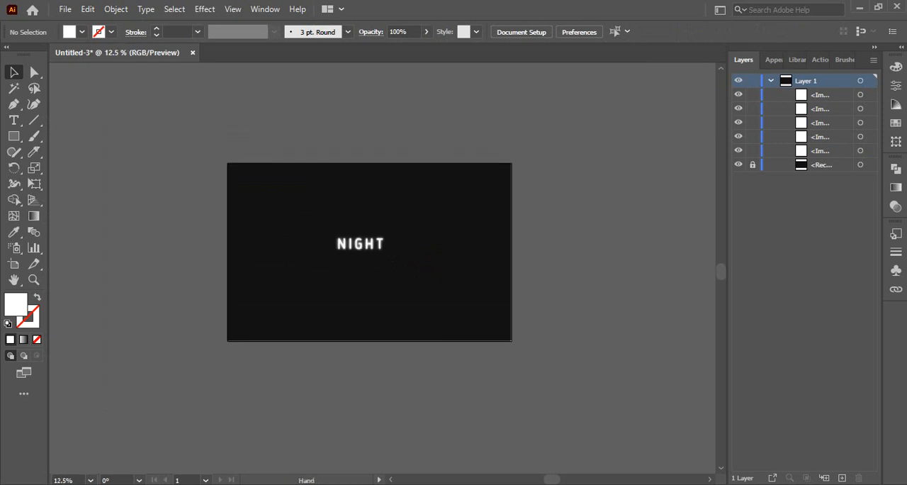
click(460, 244)
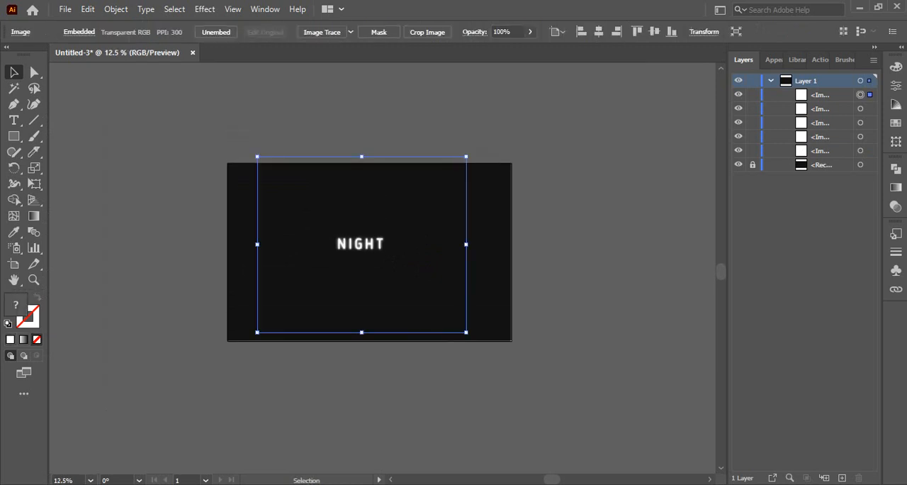
drag(465, 245, 631, 232)
key(ctrl+z)
- Group the five expanded NIGHT images and scale the group up to about twice its size
key(ctrl+a)
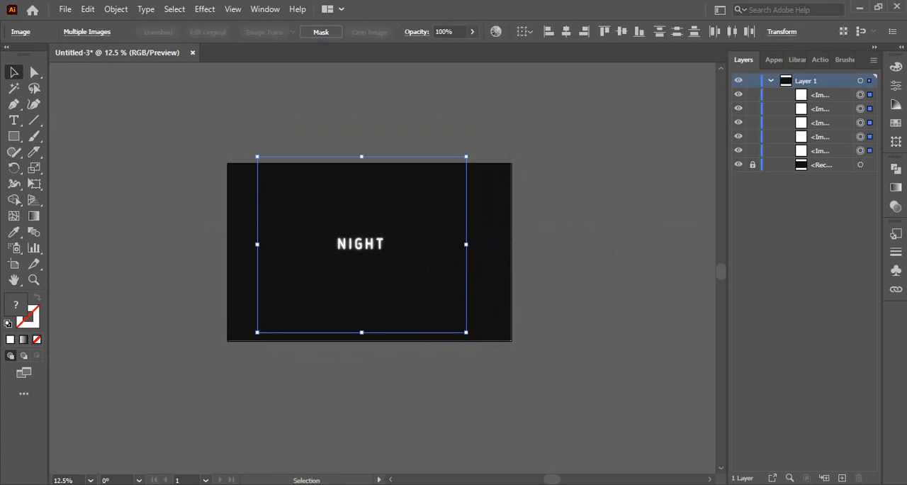
key(ctrl+g)
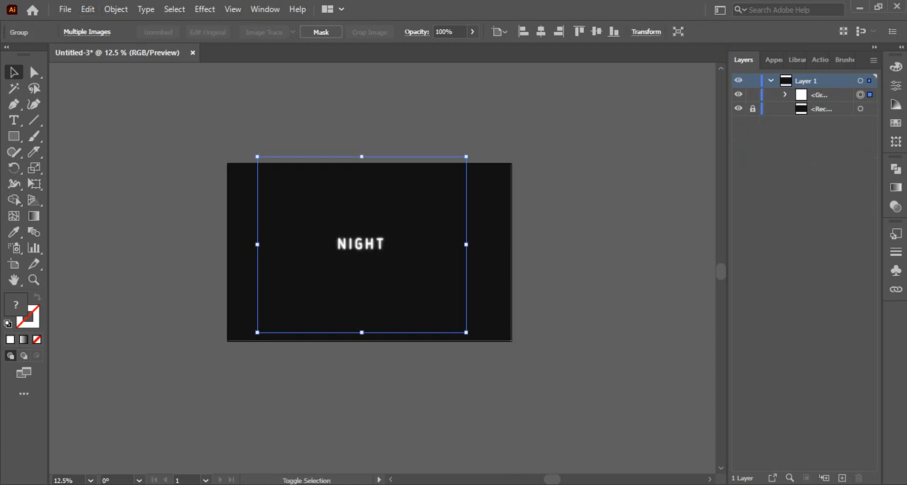
drag(466, 244, 574, 252)
ctrl+click(400, 251)
ctrl+click(400, 251)
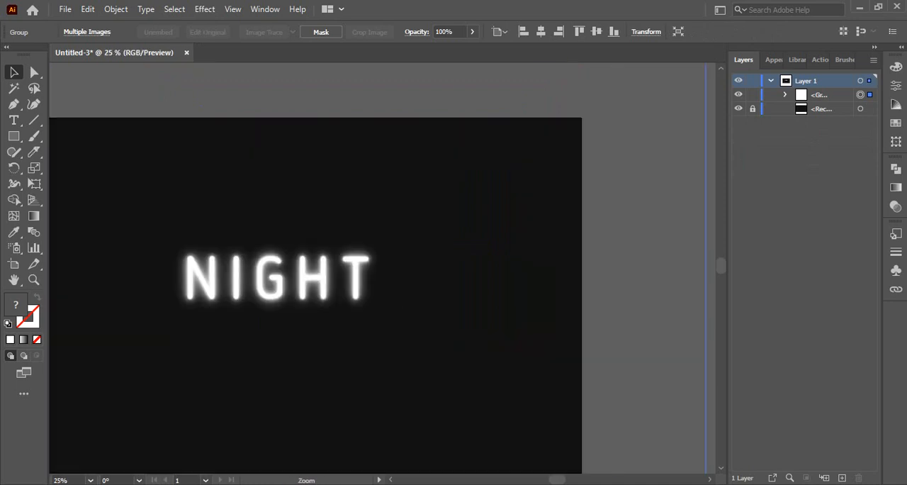
drag(400, 252, 537, 221)
ctrl+click(464, 263)
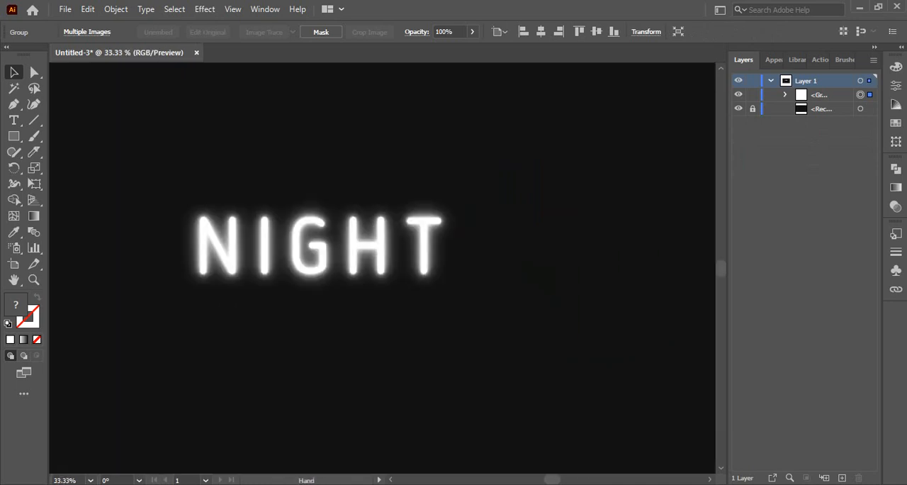
drag(394, 234, 433, 255)
drag(363, 268, 367, 269)
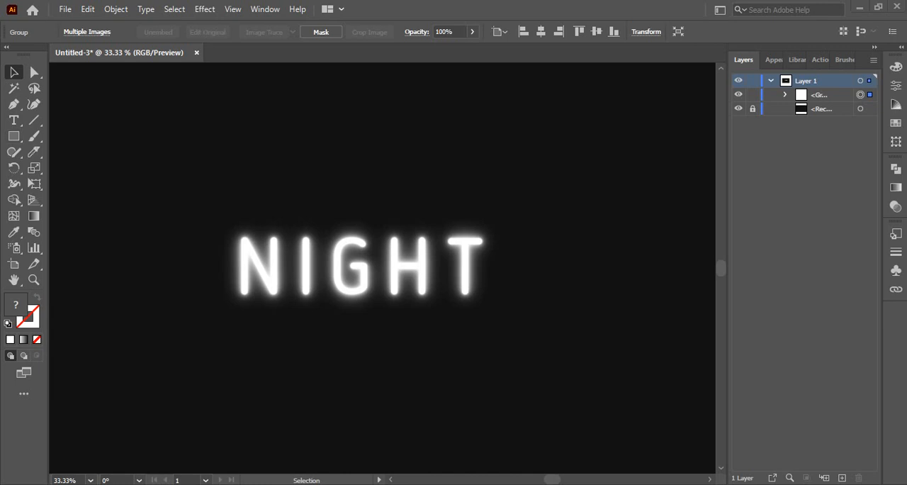
- Duplicate the unlocked dark background rectangle in place, bring the copy in front of the NIGHT group, and lock the original
click(874, 47)
click(901, 47)
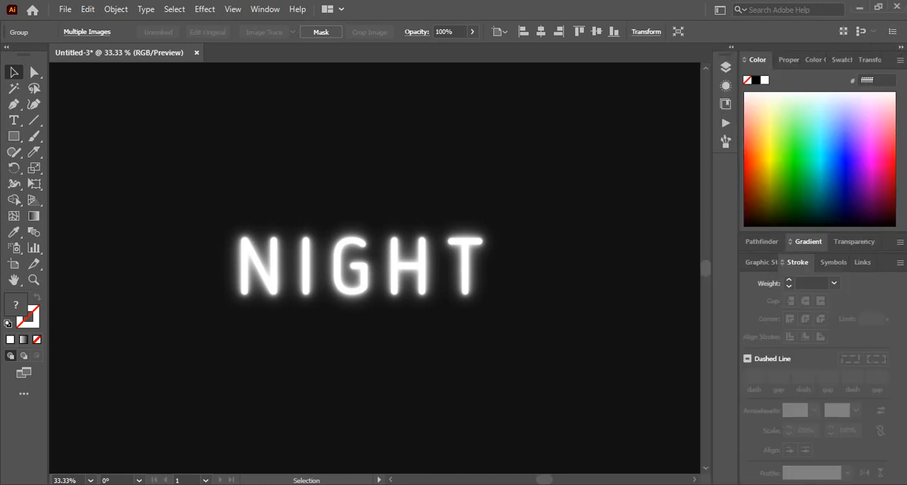
click(854, 241)
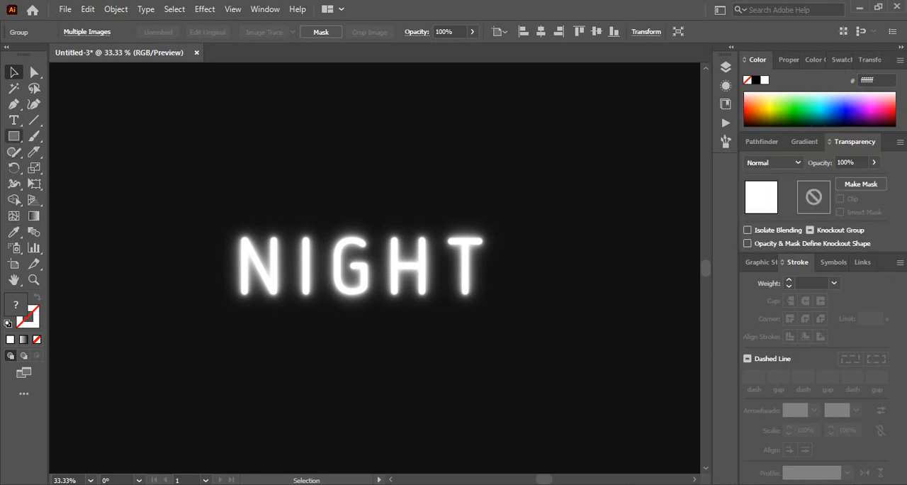
click(13, 135)
key(ctrl+space)
key(F7)
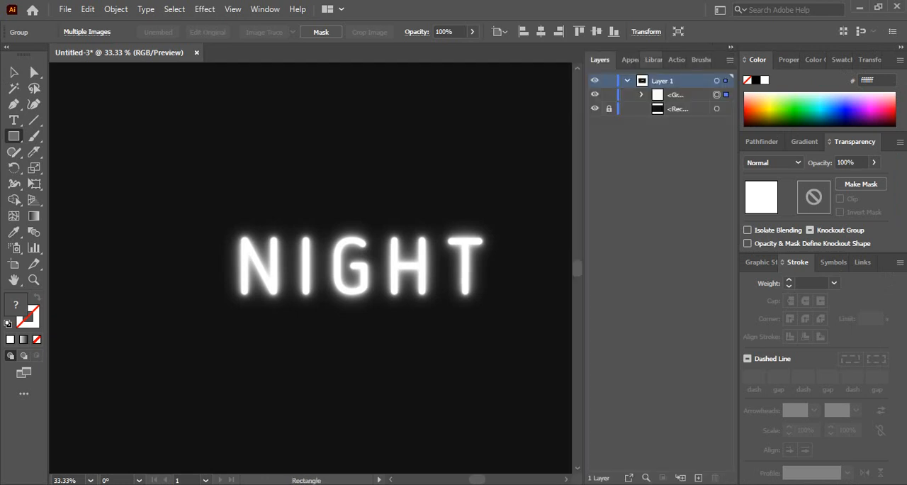
click(608, 109)
click(717, 108)
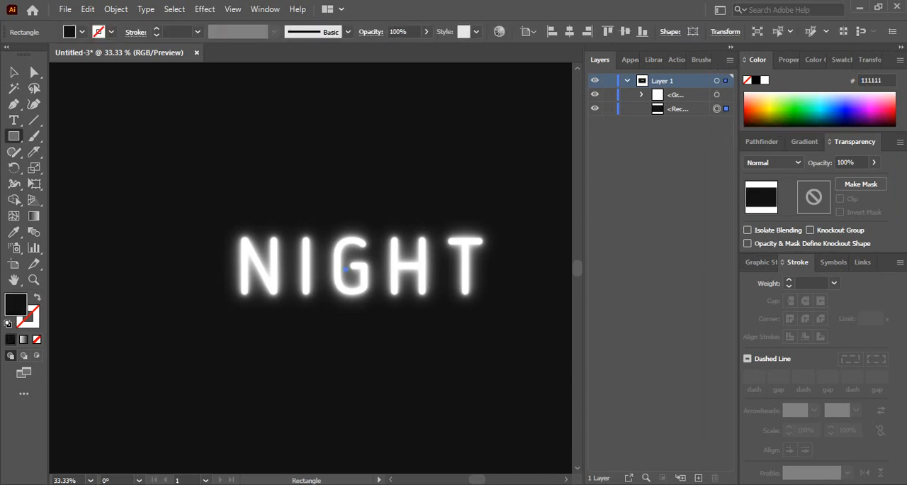
key(ctrl+c)
key(ctrl+f)
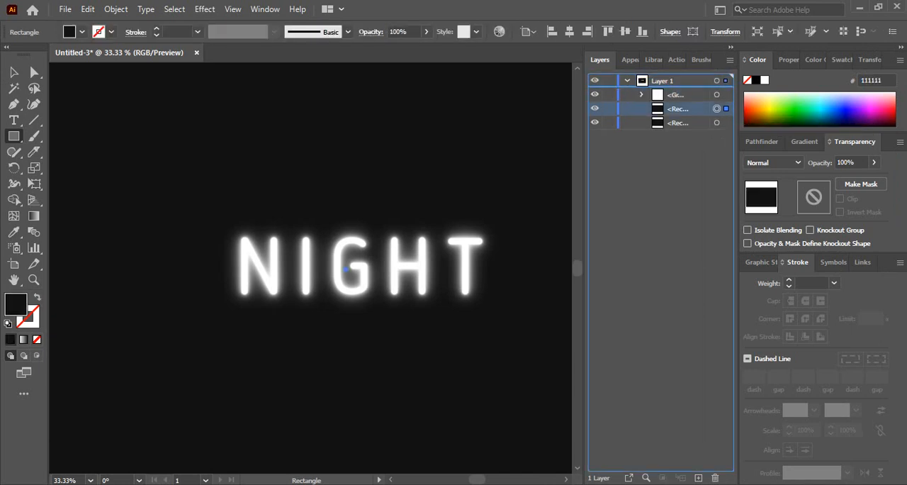
key(ctrl+shift+bracketright)
click(609, 123)
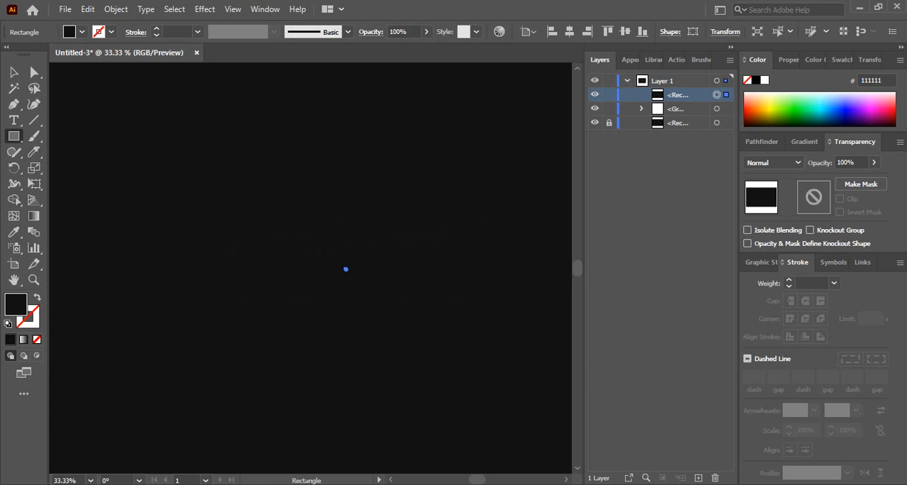
- Fill the front rectangle with a linear gradient and add two intermediate color stops at about 29% and 67%
key(period)
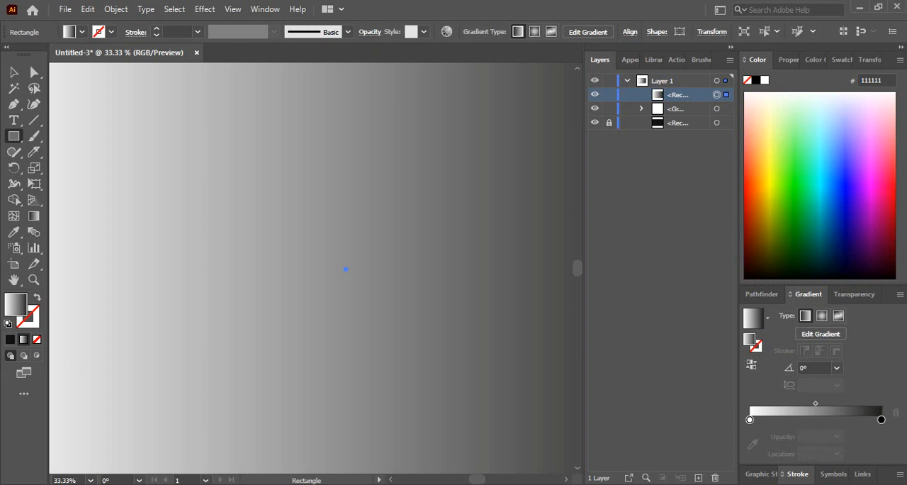
click(788, 419)
click(837, 419)
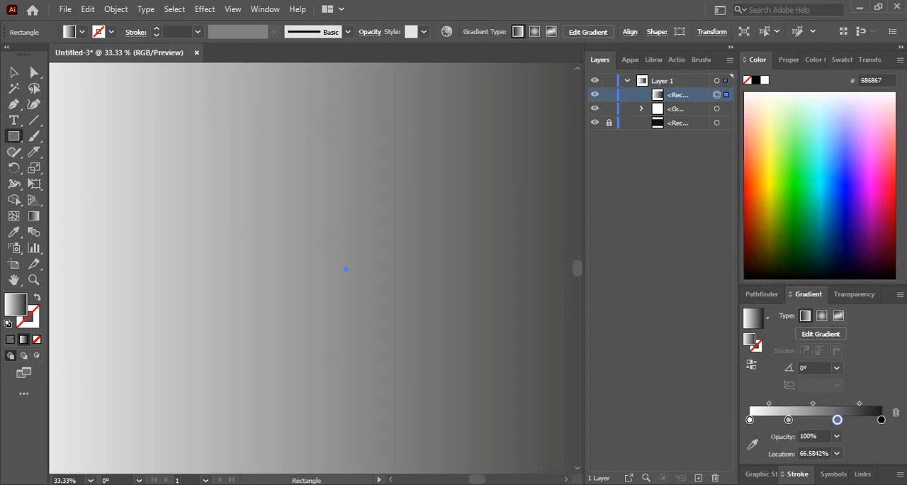
- Color the four gradient stops from start to end with red, orange, green and purple swatches
click(750, 419)
click(752, 445)
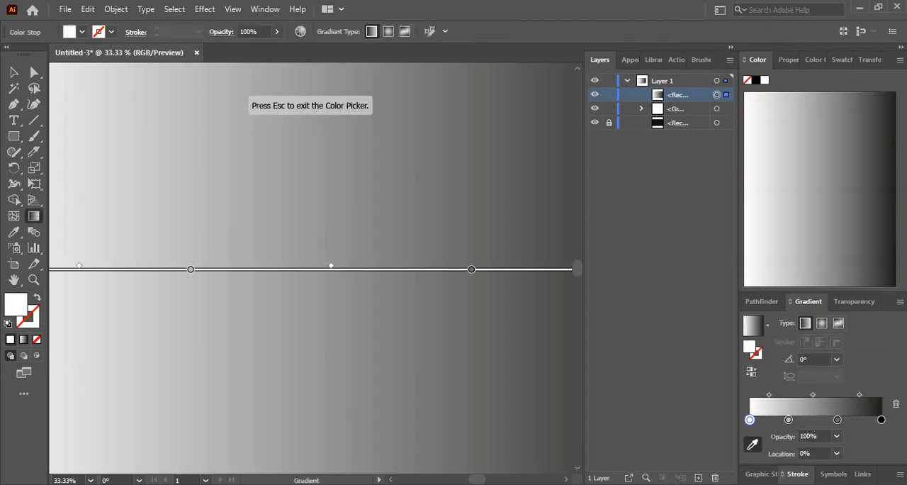
click(841, 60)
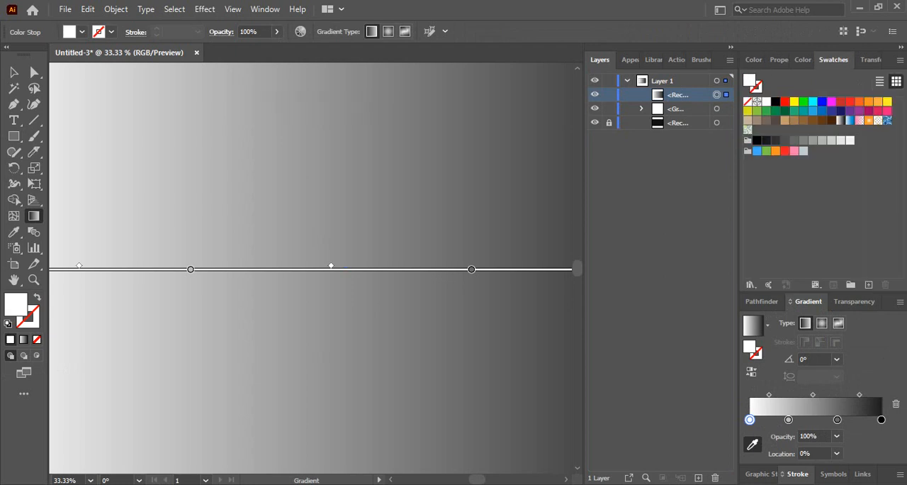
click(850, 101)
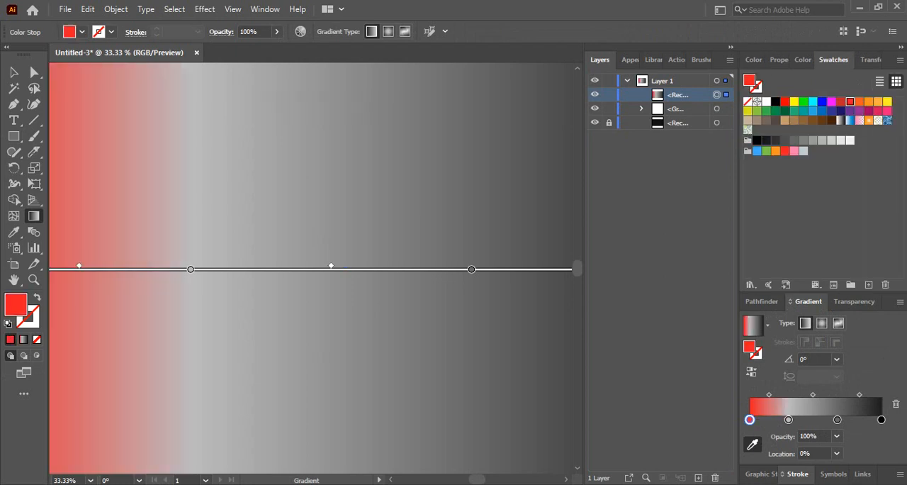
click(788, 420)
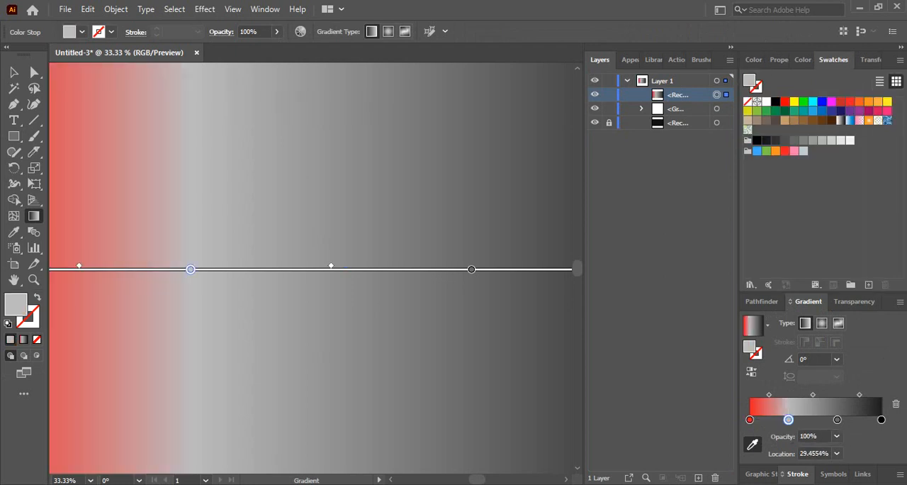
click(878, 101)
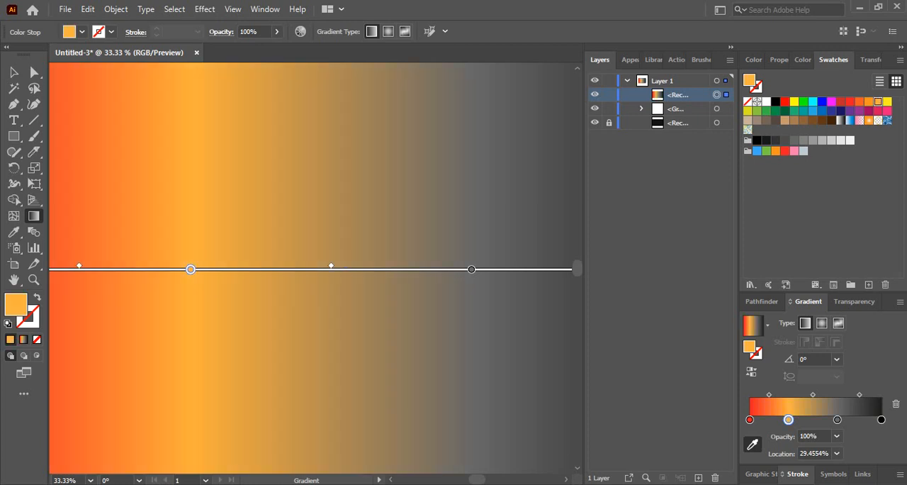
click(837, 420)
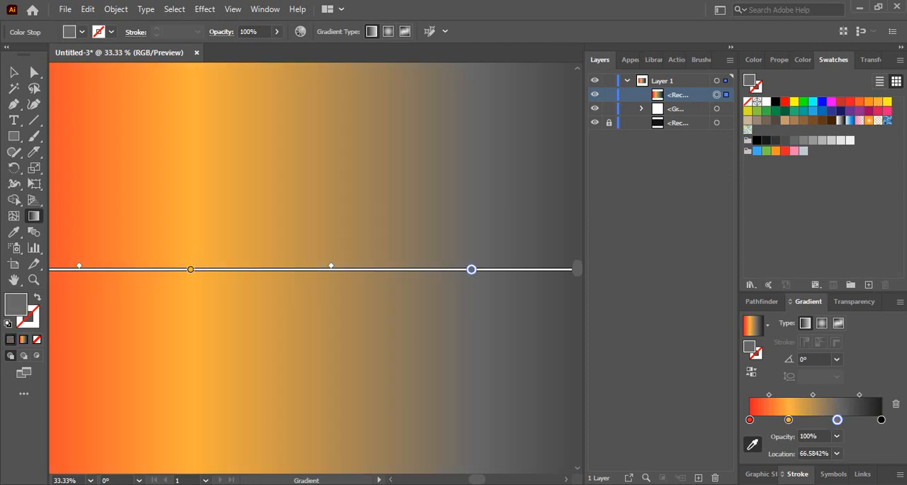
click(794, 110)
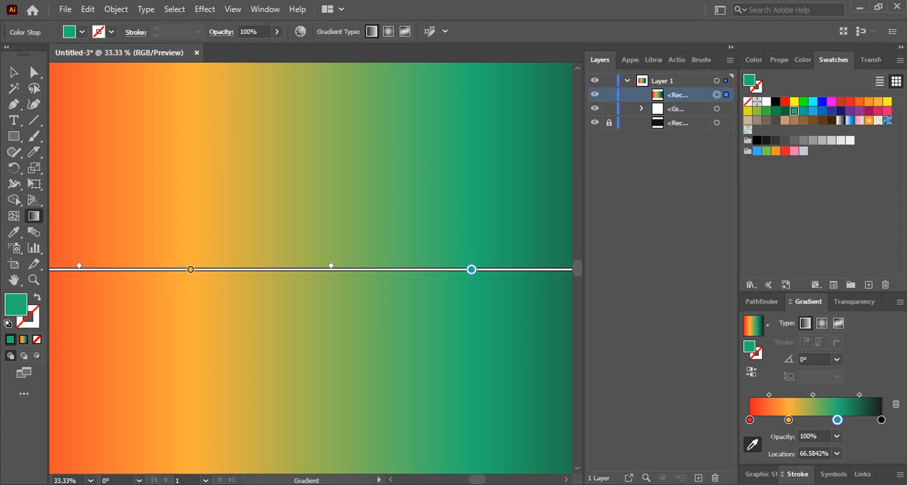
click(882, 419)
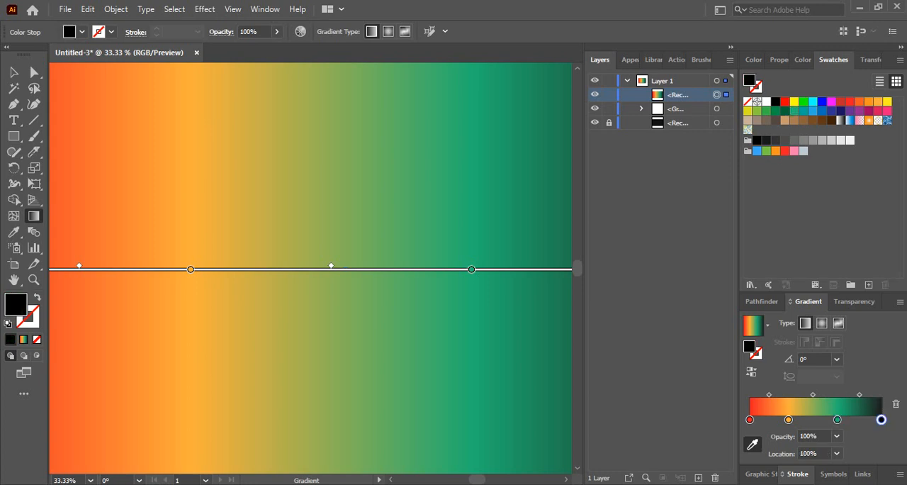
click(850, 111)
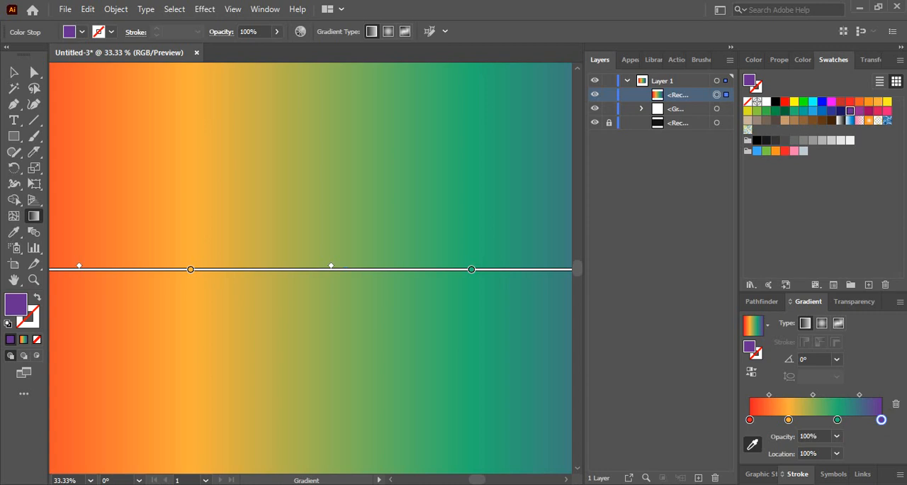
- Tilt the gradient to about 25° so it rises toward the upper right, and shift it slightly past the rectangle's right edge
key(ctrl+minus)
key(ctrl+minus)
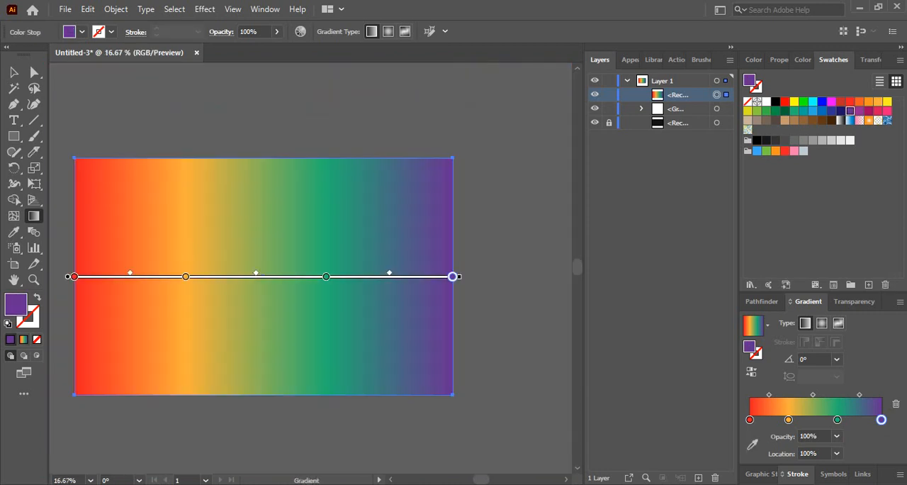
drag(459, 276, 420, 112)
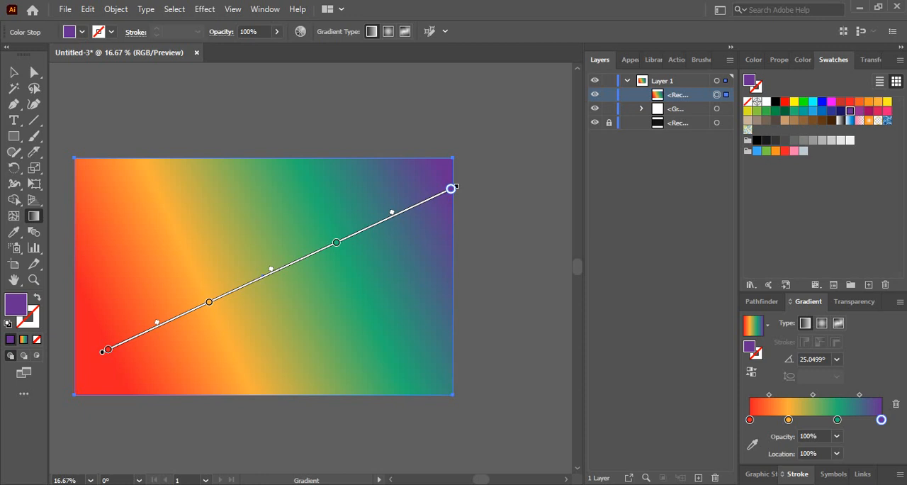
drag(455, 186, 474, 178)
- Try Soft Light on the gradient rectangle, settle on the Overlay blend mode, and deselect the rectangle
key(ctrl+shift+F10)
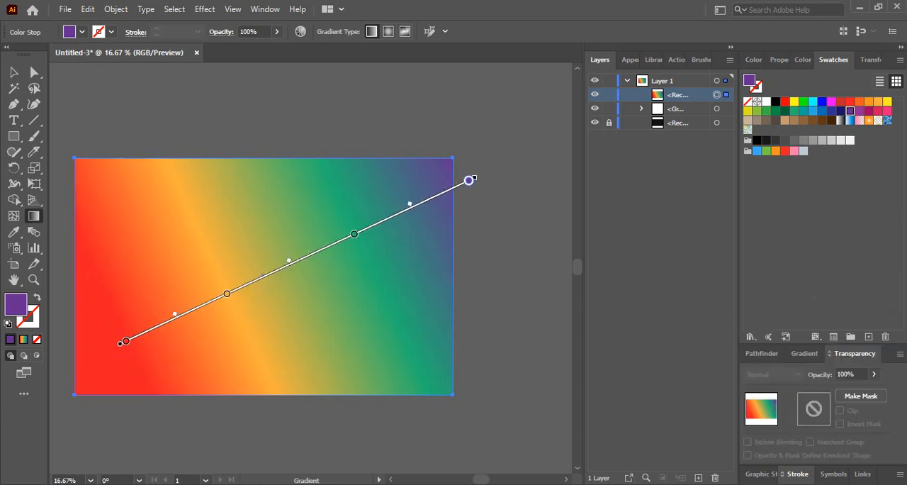
key(v)
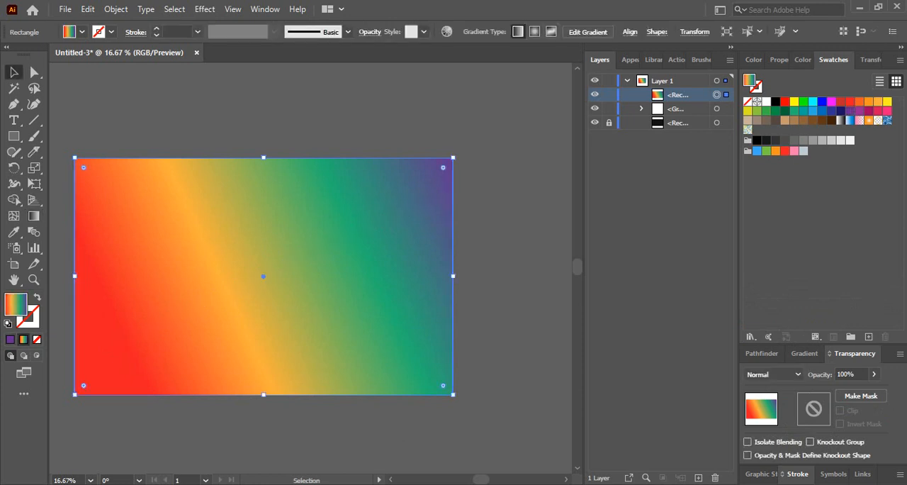
click(772, 373)
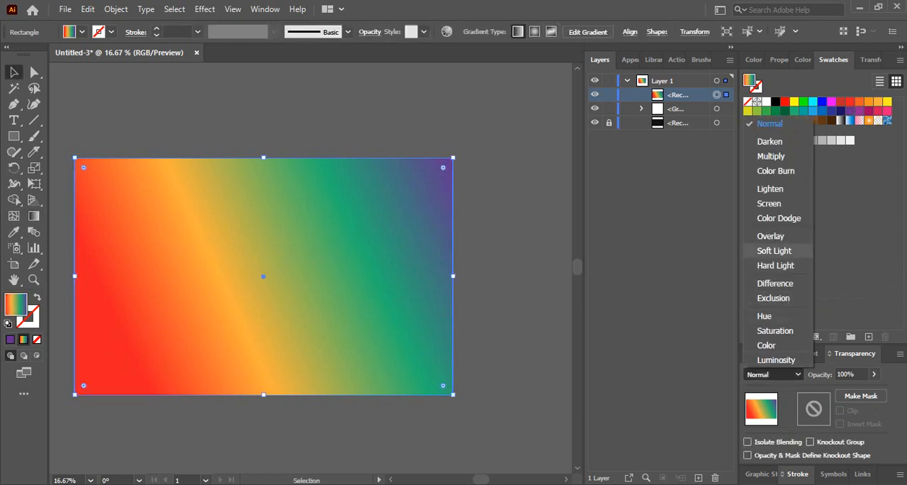
click(780, 251)
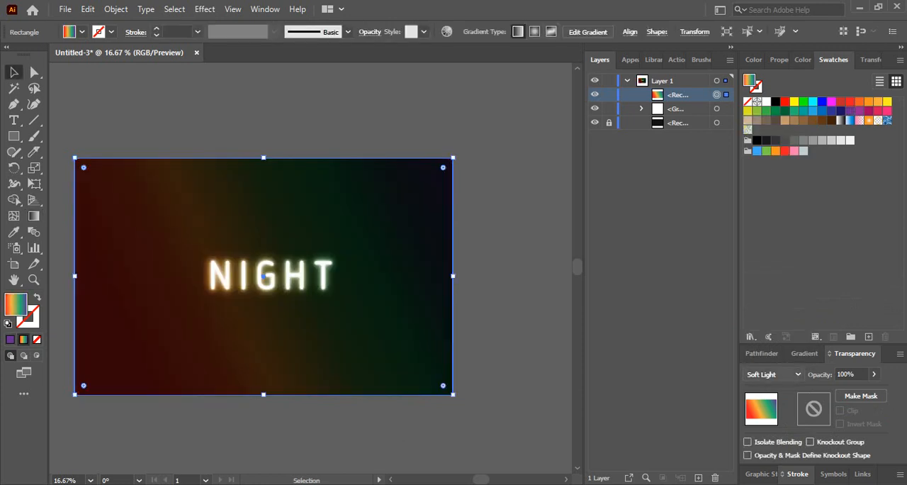
click(772, 373)
click(778, 235)
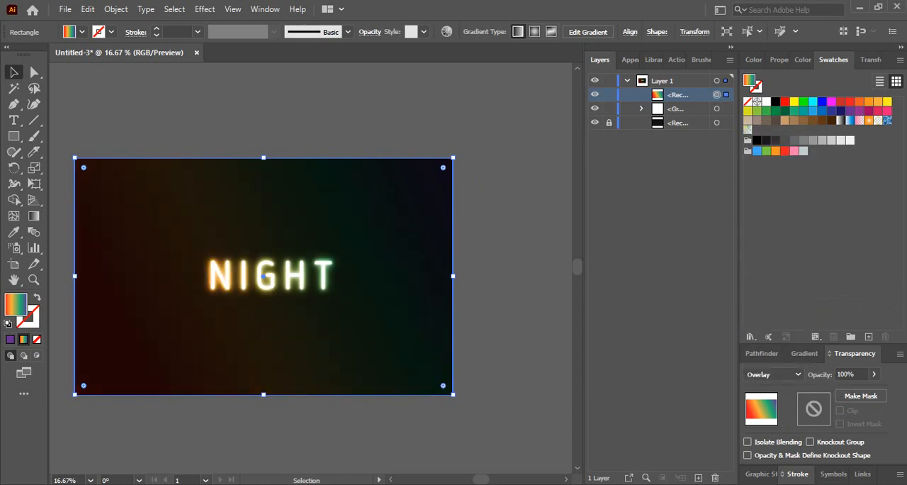
key(ctrl+shift+a)
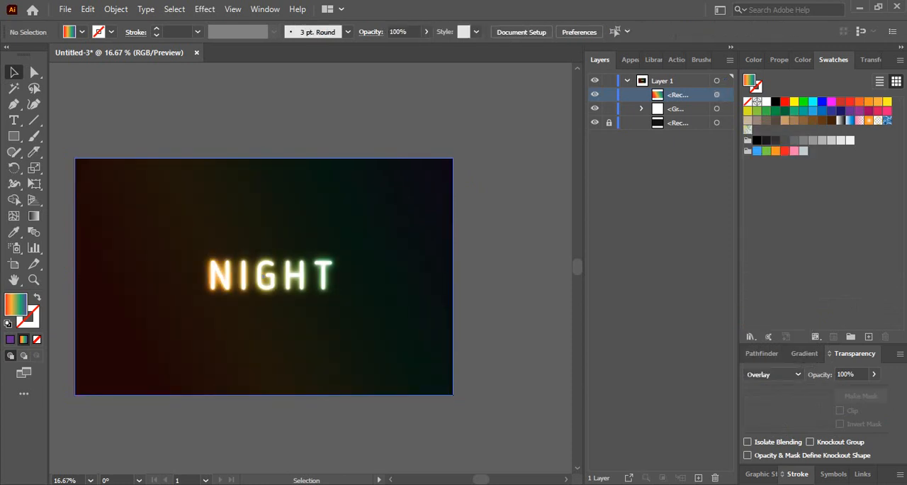
- Lock the gradient rectangle in the layer stack while keeping the NIGHT group editable
click(609, 108)
click(609, 94)
click(608, 108)
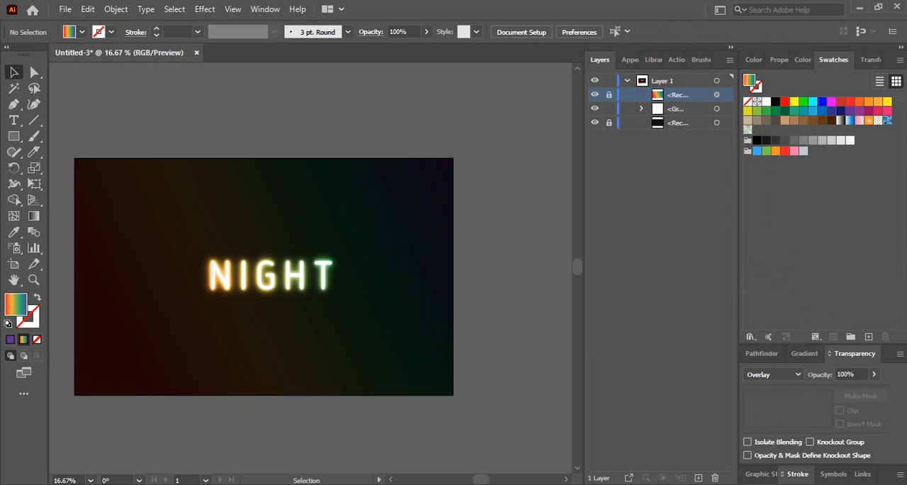
- Scale the NIGHT group up proportionally from its center to about twice its size, filling most of the artboard's width
click(284, 275)
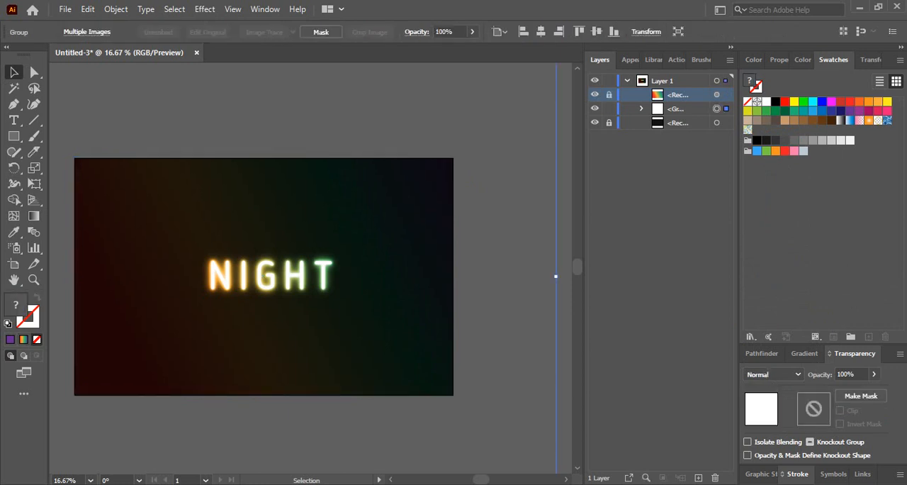
key(ctrl+minus)
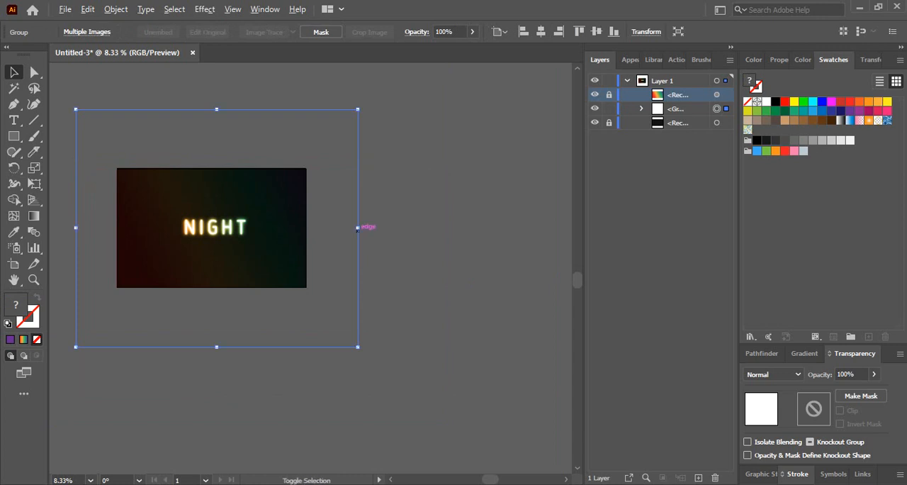
drag(358, 228, 513, 227)
ctrl+click(291, 281)
ctrl+click(291, 281)
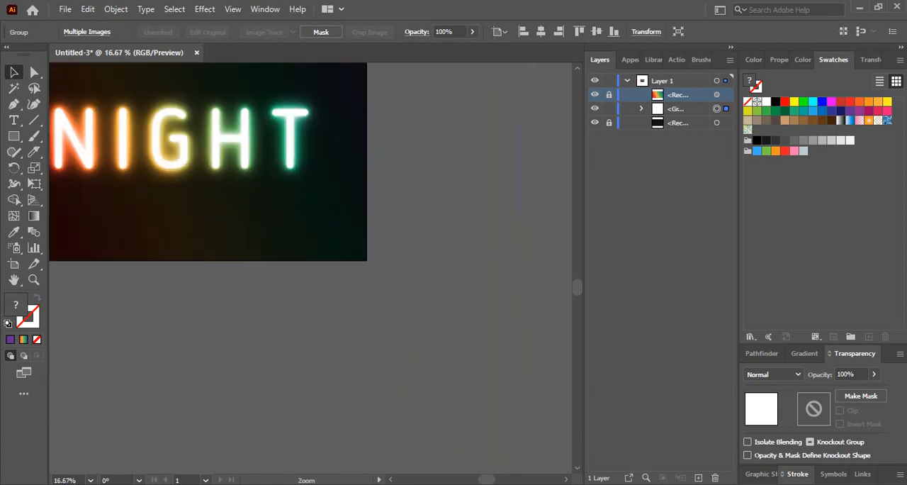
drag(220, 157, 379, 336)
ctrl+click(340, 320)
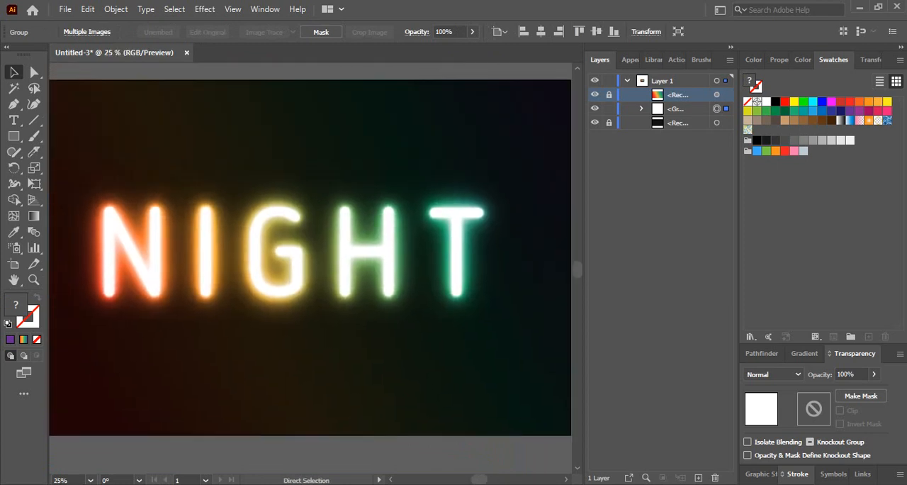
key(ctrl+0)
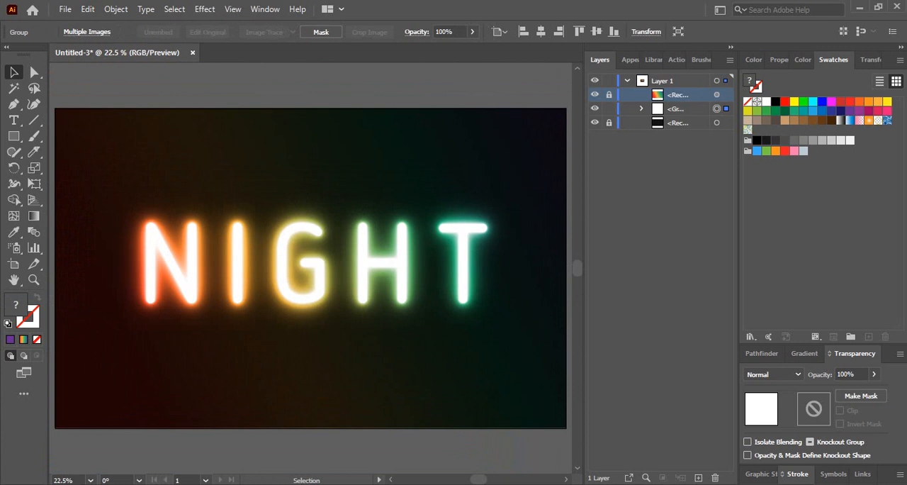